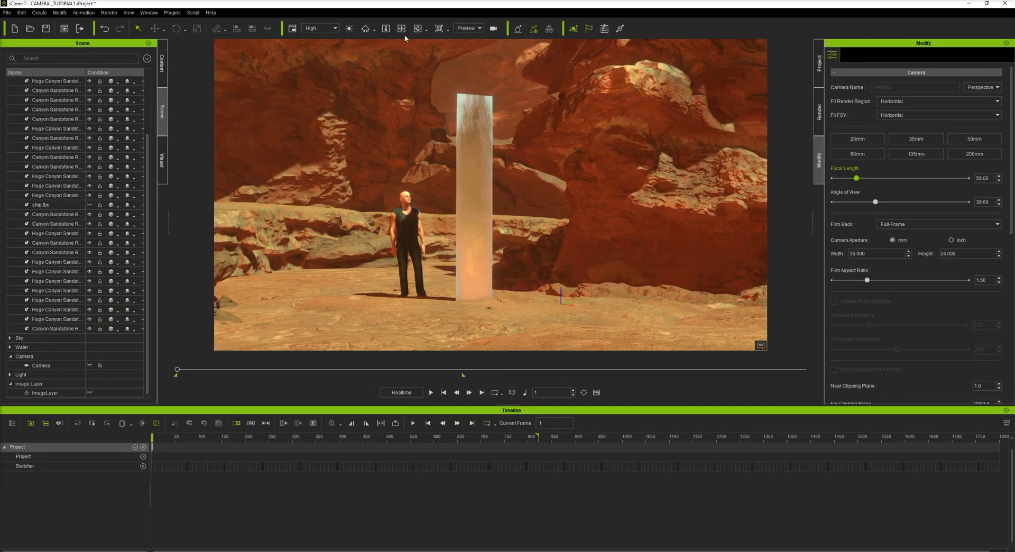
# Bring the viewport closer to the character standing beside the monolith
pyautogui.moveTo(429, 232); pyautogui.dragTo(423, 263, button='right')
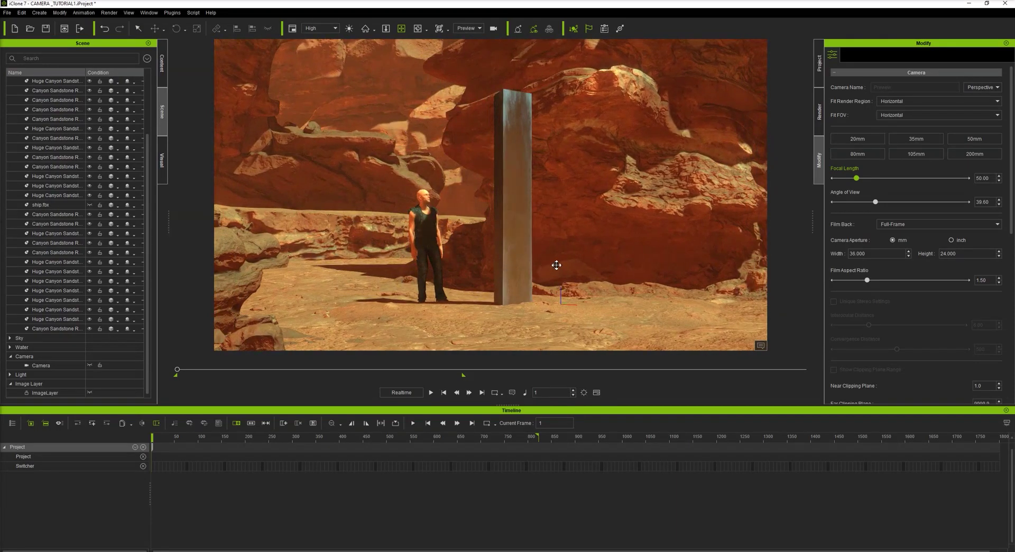
# Add a new camera and dolly it in toward the character
pyautogui.click(40, 15)
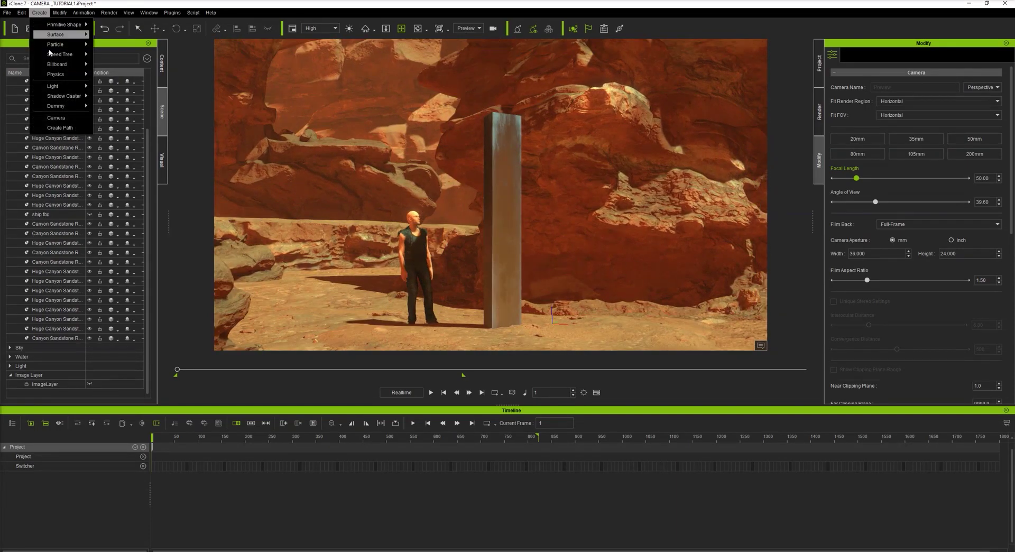
pyautogui.click(68, 119)
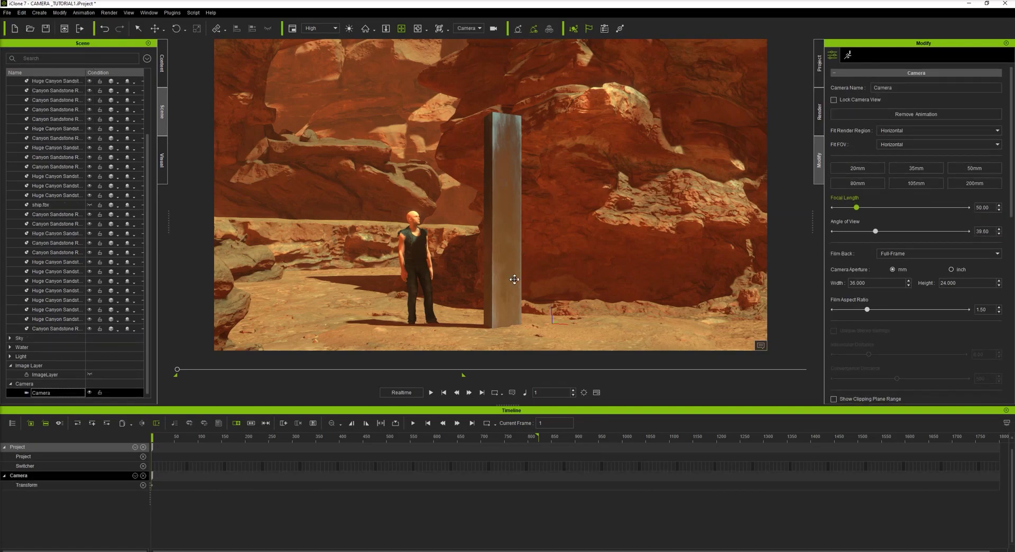
pyautogui.scroll(10, 504, 279)
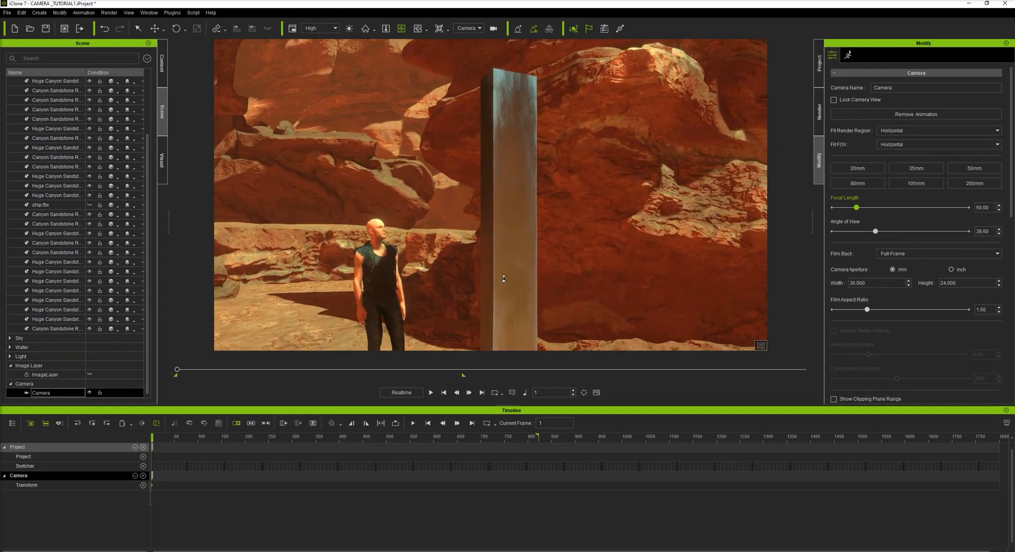
pyautogui.moveTo(519, 232); pyautogui.dragTo(523, 192)
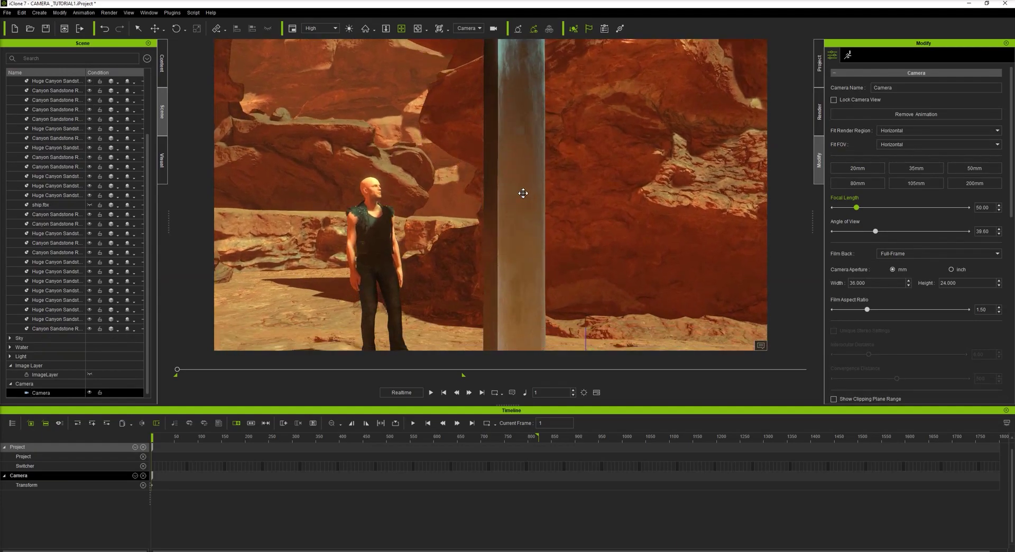
pyautogui.scroll(5, 524, 191)
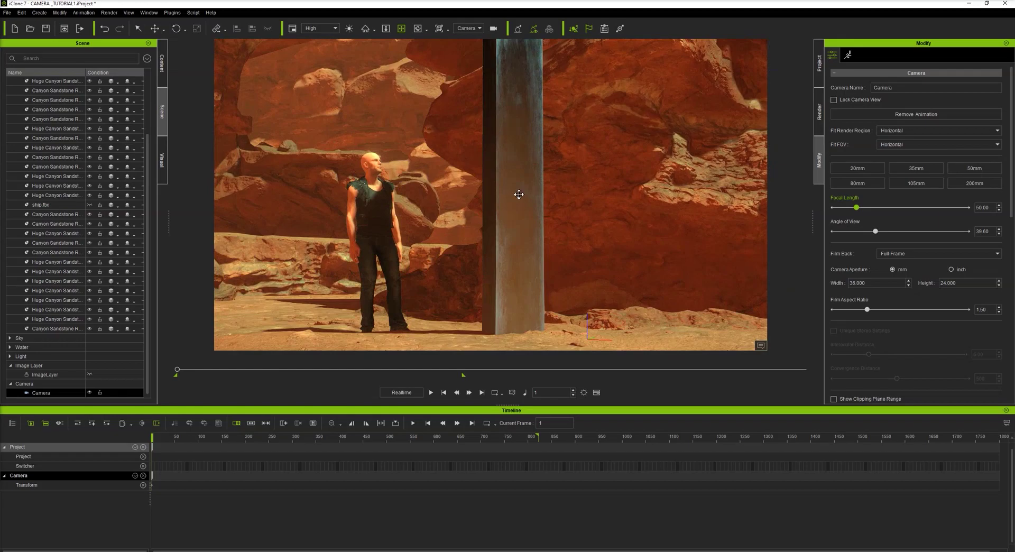
# Give the camera a 20 mm lens and tilt it so the monolith towers beside the character
pyautogui.click(915, 169)
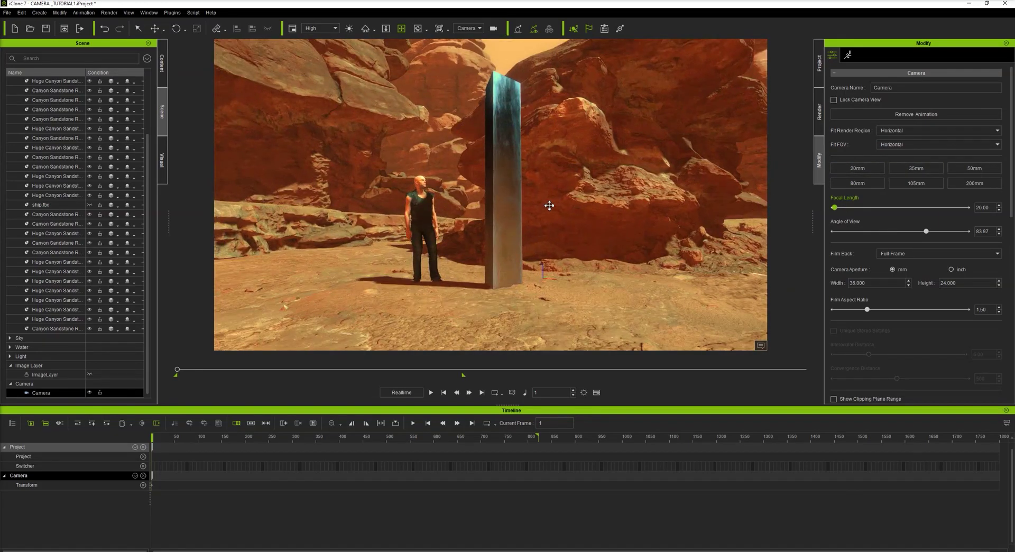
pyautogui.scroll(6, 513, 221)
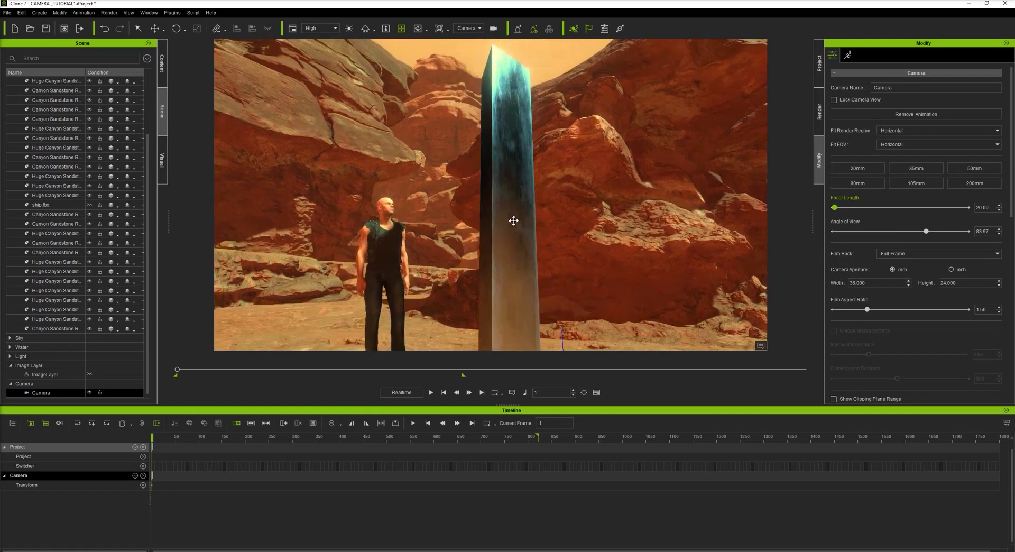
pyautogui.moveTo(513, 220); pyautogui.dragTo(508, 200)
pyautogui.moveTo(503, 240)
pyautogui.mouseDown()
pyautogui.moveTo(528, 246)
pyautogui.moveTo(512, 248)
pyautogui.mouseUp()
# Orbit past Column_001 toward the character, move to frame 302, and select Camera in the Scene list
pyautogui.click(518, 244)
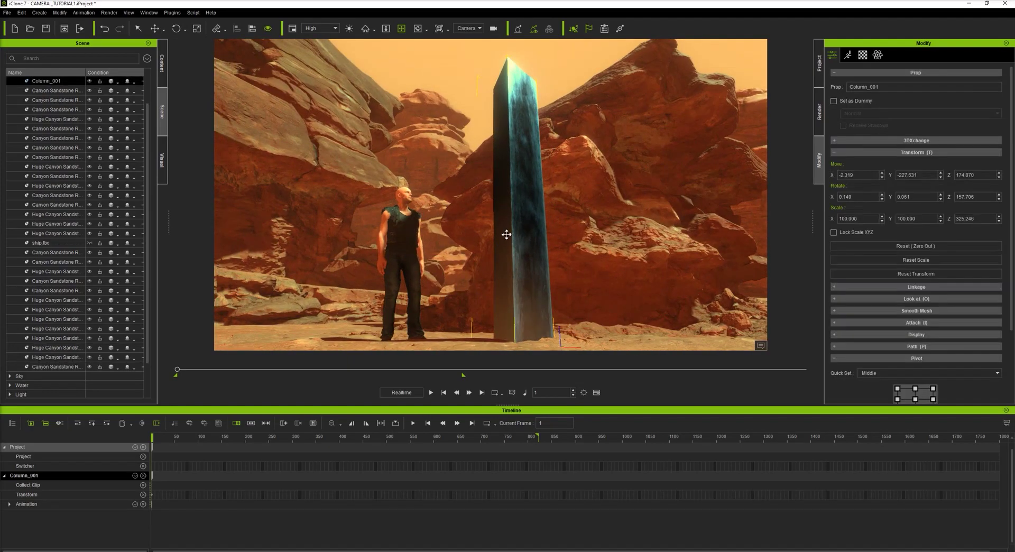
pyautogui.moveTo(516, 248); pyautogui.dragTo(635, 233)
pyautogui.moveTo(377, 438); pyautogui.dragTo(294, 456)
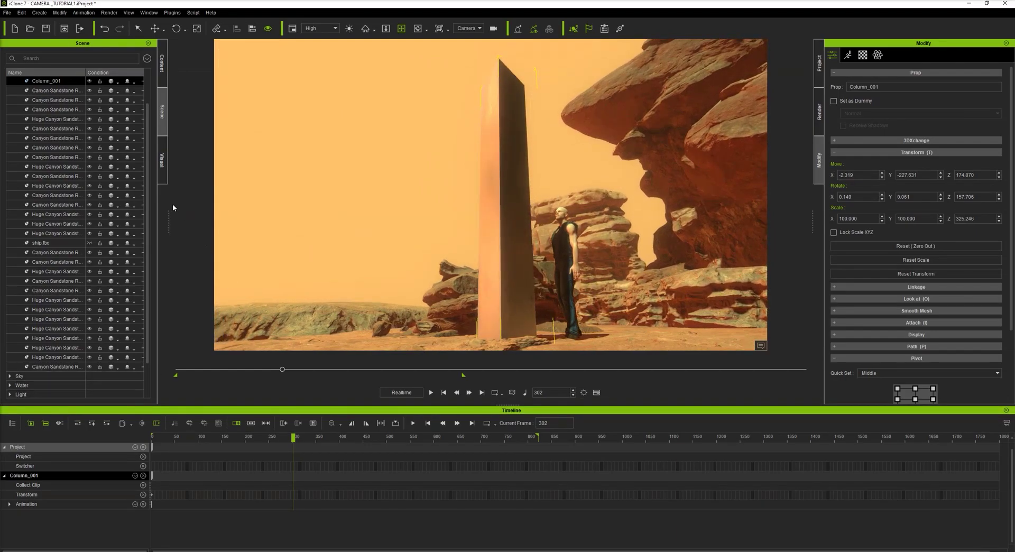
pyautogui.scroll(2, 74, 328)
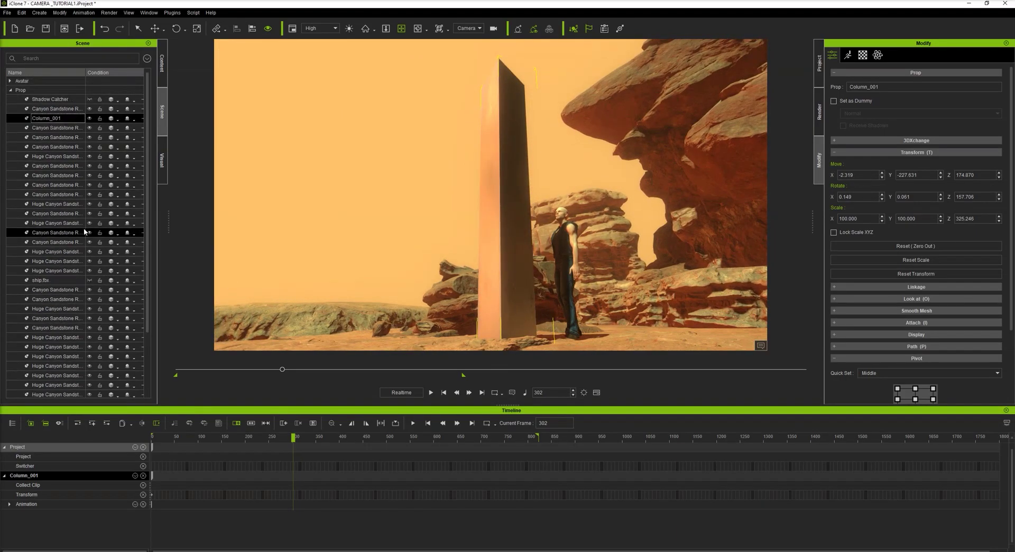
pyautogui.click(10, 90)
pyautogui.click(42, 154)
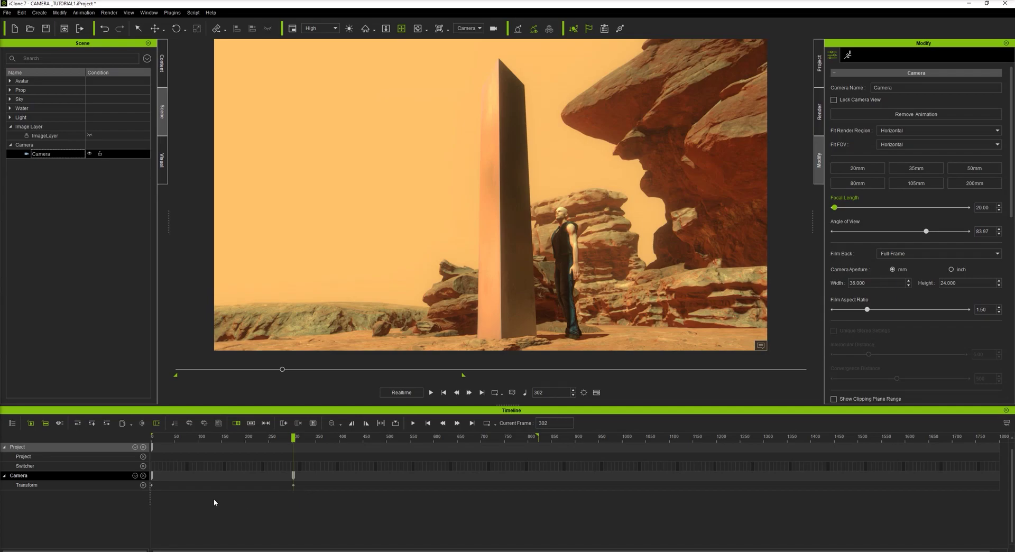
# Switch the viewport to Preview, tilt down to the camera object, and scrub to watch it move
pyautogui.moveTo(291, 437); pyautogui.dragTo(48, 444)
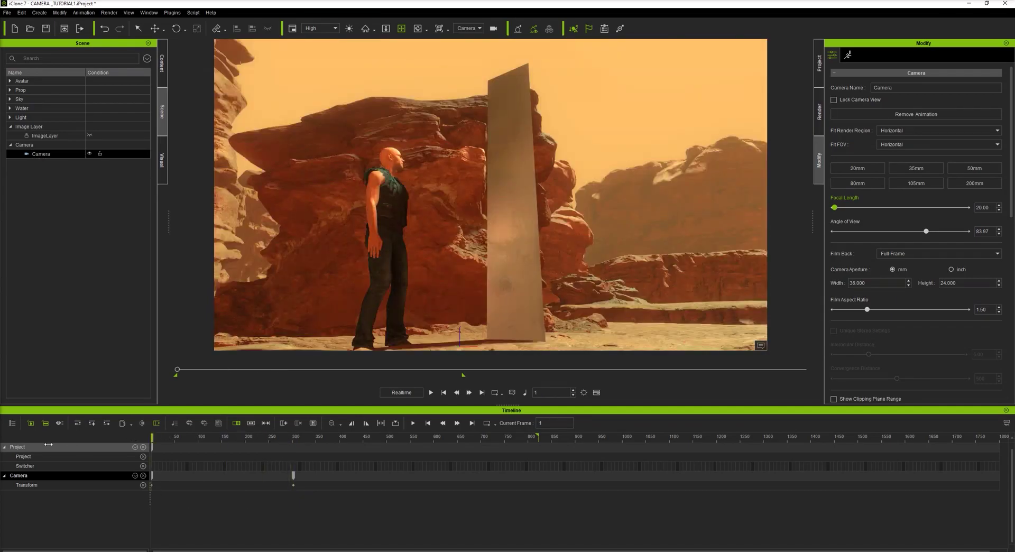
pyautogui.moveTo(153, 438); pyautogui.dragTo(296, 441)
pyautogui.click(468, 28)
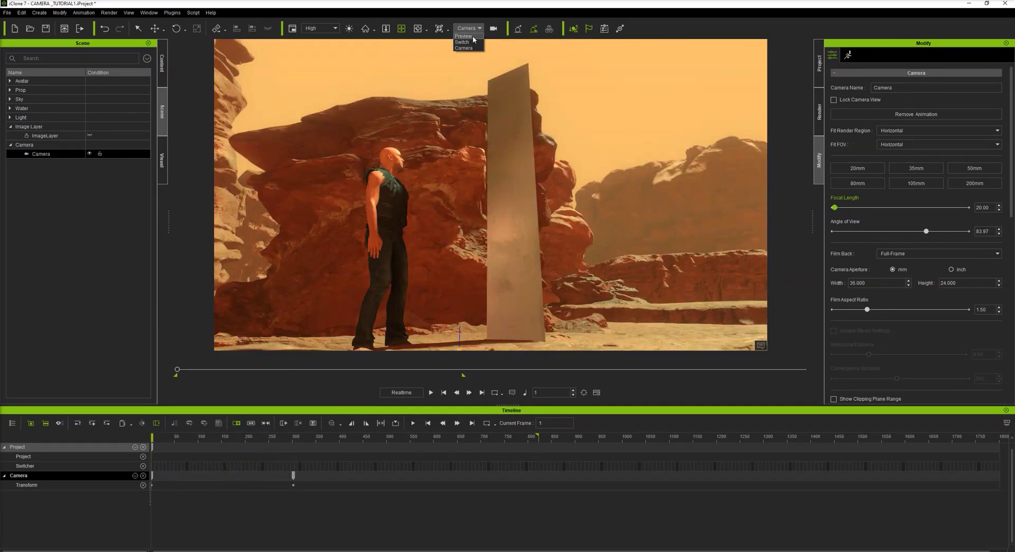
pyautogui.click(474, 43)
pyautogui.moveTo(473, 224); pyautogui.dragTo(324, 337, button='right')
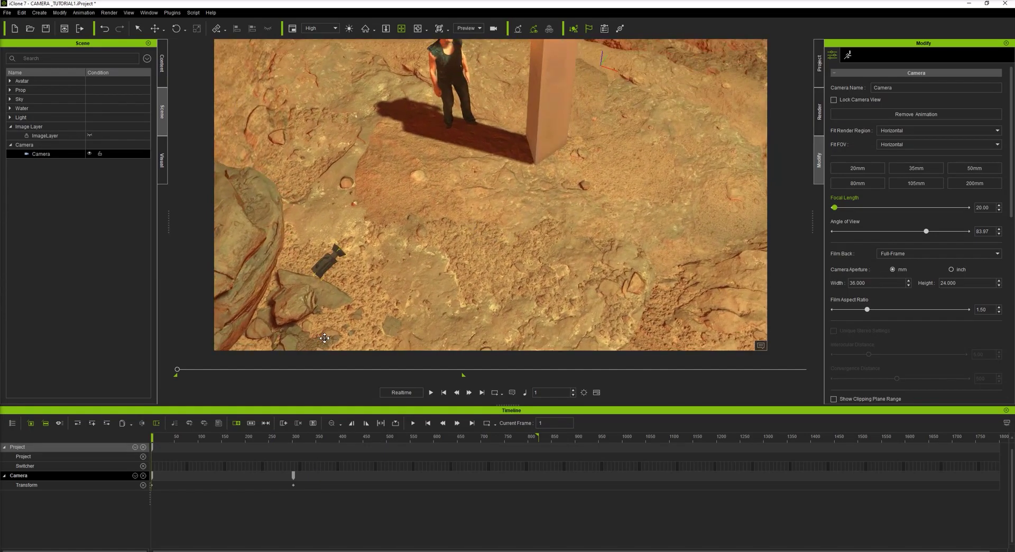
pyautogui.moveTo(159, 440)
pyautogui.mouseDown()
pyautogui.moveTo(293, 428)
pyautogui.moveTo(150, 429)
pyautogui.mouseUp()
# Draw a new three-point motion path across the ground
pyautogui.click(39, 12)
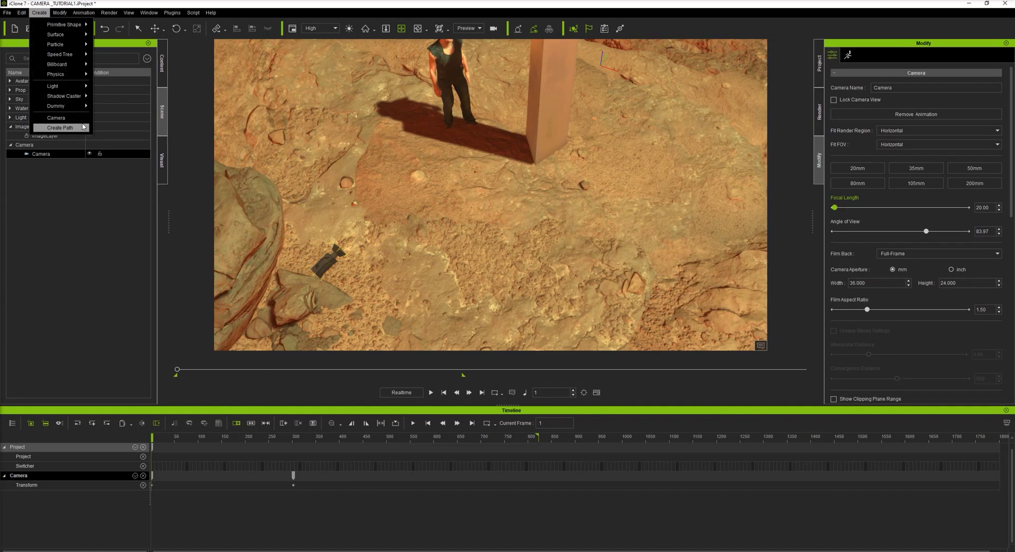
pyautogui.click(60, 128)
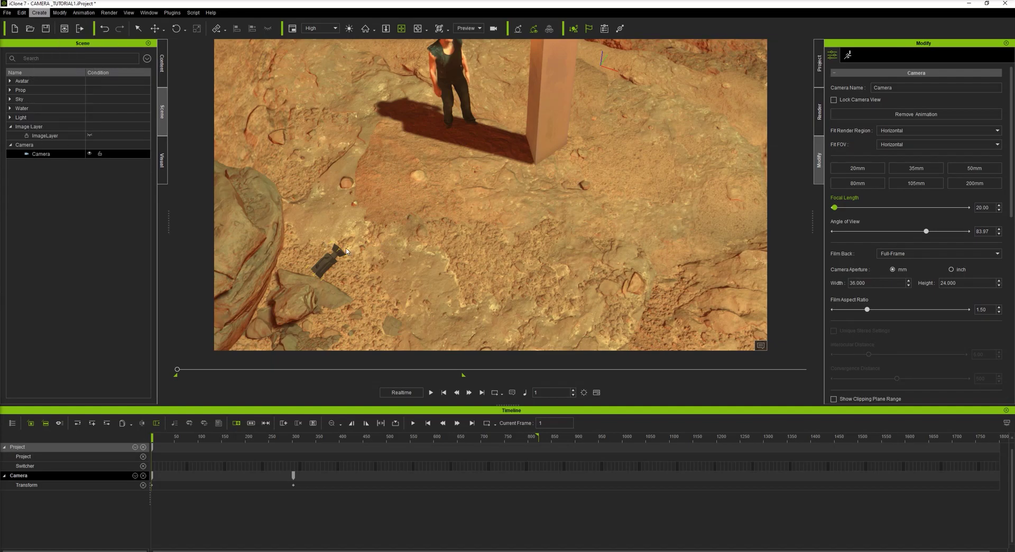
pyautogui.click(544, 257)
pyautogui.click(742, 158)
pyautogui.click(691, 74)
pyautogui.rightClick(645, 117)
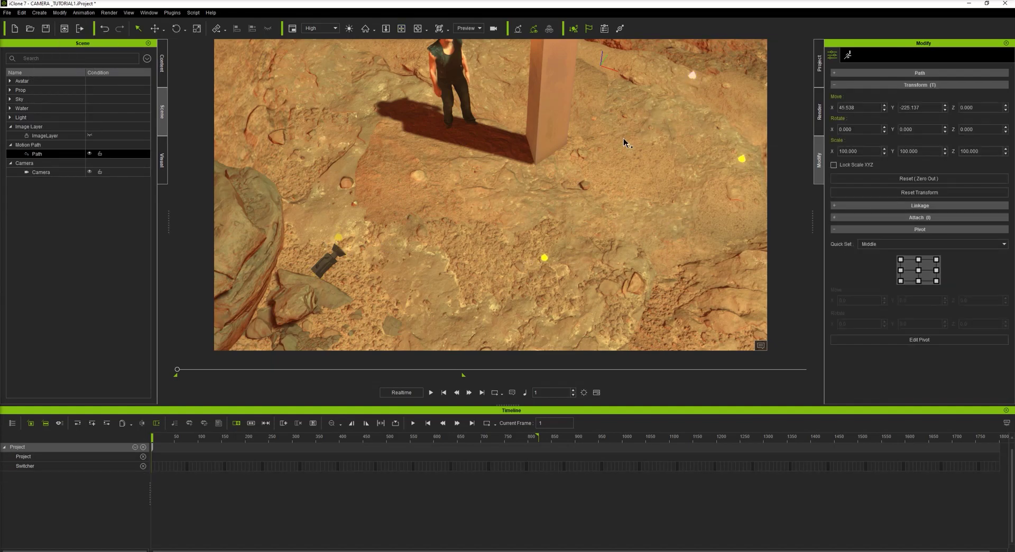
# Put the camera on the path, look through it toward the monolith, and rewind to the first frame
pyautogui.click(326, 261)
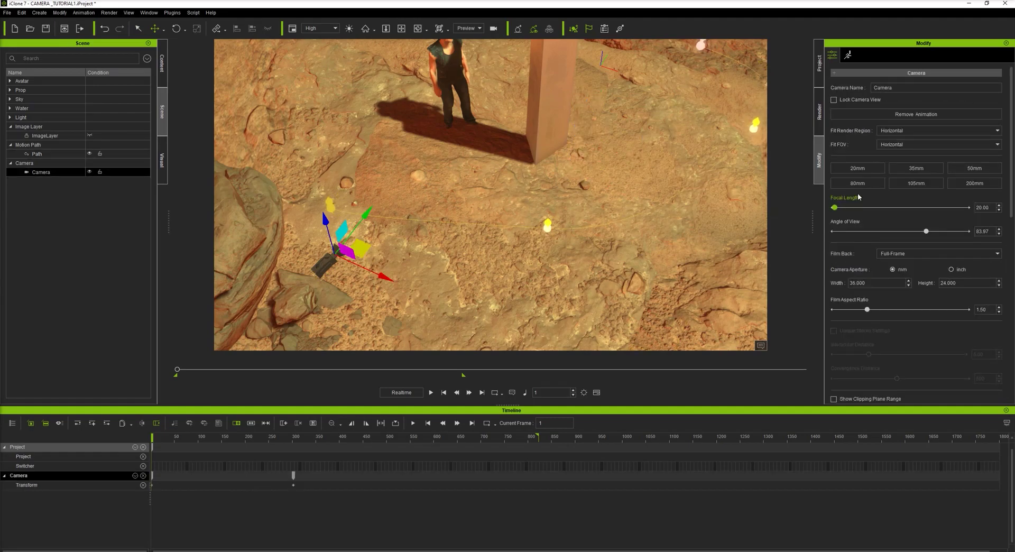
pyautogui.scroll(-3, 868, 325)
pyautogui.scroll(-10, 868, 324)
pyautogui.click(885, 279)
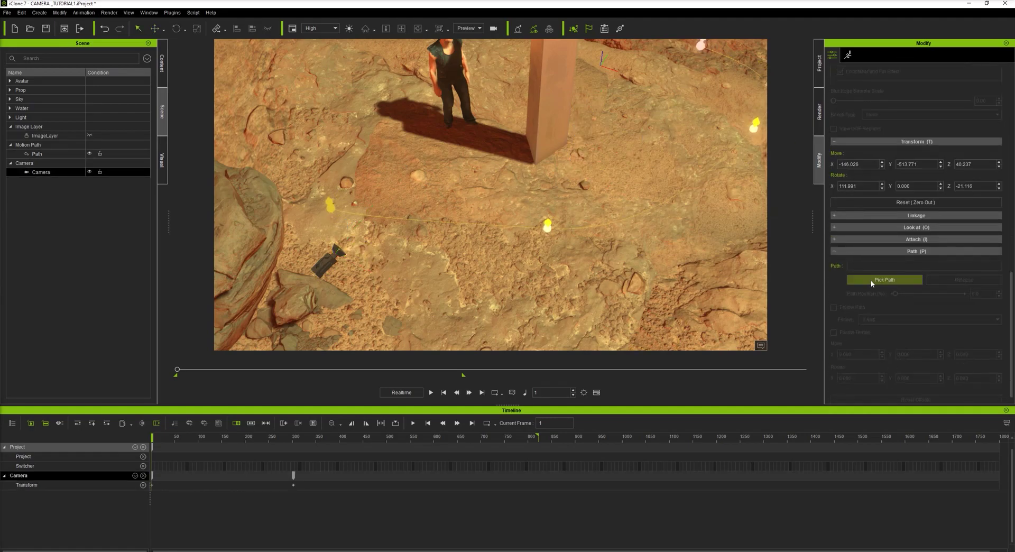
pyautogui.hotkey('ctrl', 'c')
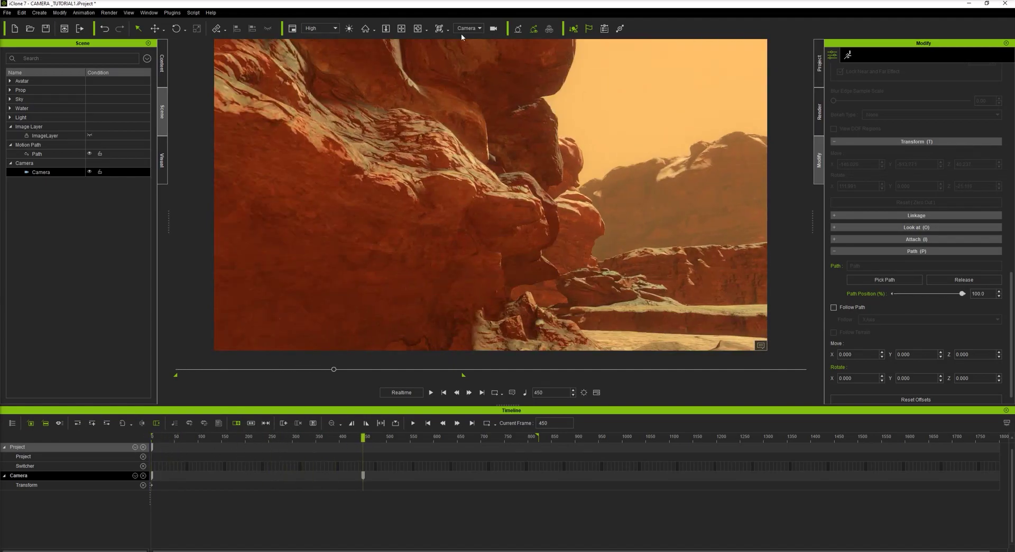
pyautogui.click(401, 28)
pyautogui.moveTo(381, 174); pyautogui.dragTo(323, 339)
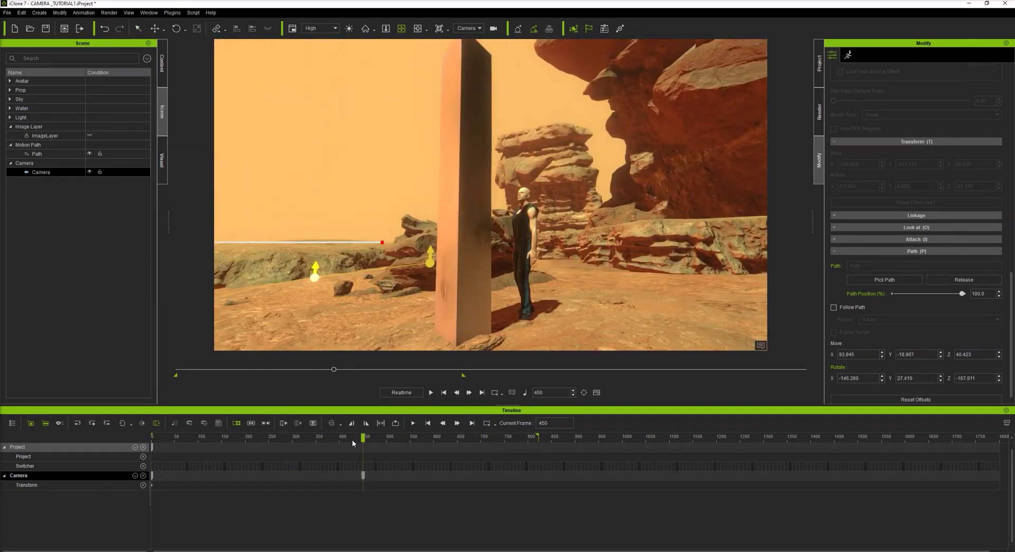
pyautogui.moveTo(353, 443); pyautogui.dragTo(2, 412)
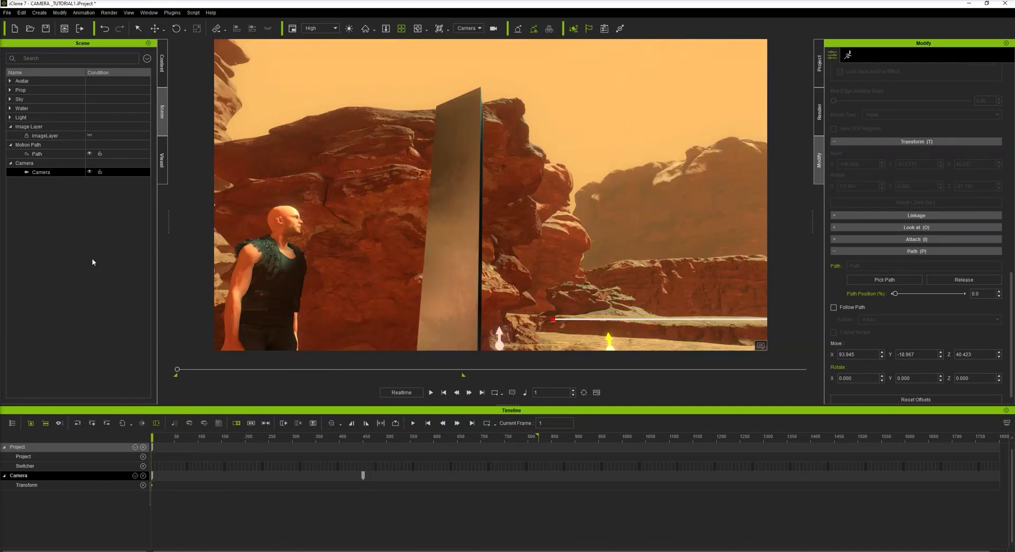
# Release the camera from the motion path and delete the path
pyautogui.scroll(-1, 900, 325)
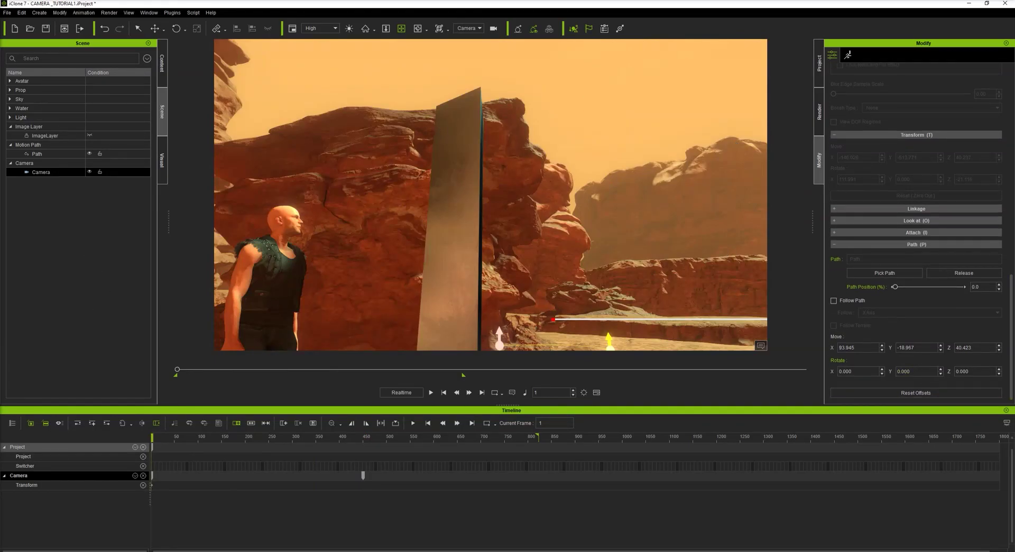
pyautogui.click(964, 273)
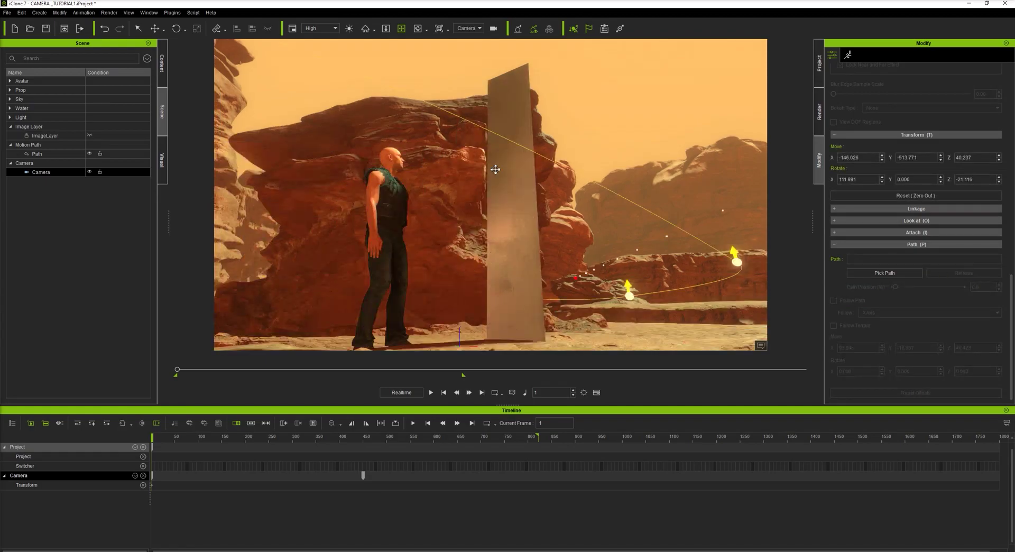
pyautogui.click(702, 246)
pyautogui.press('Delete')
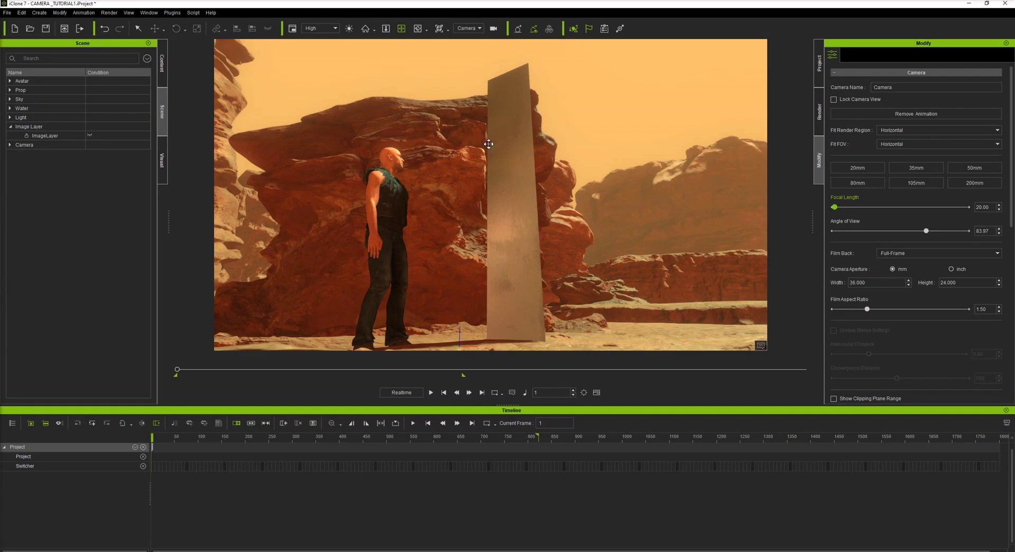
# Add a box primitive to the scene near the monolith column
pyautogui.click(521, 188)
pyautogui.click(39, 12)
pyautogui.moveTo(63, 24)
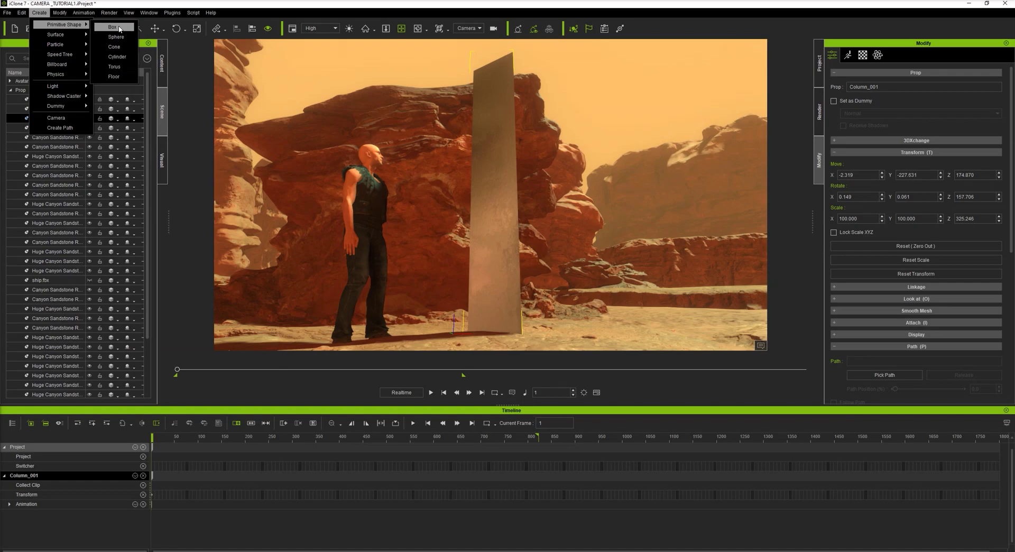
pyautogui.click(119, 29)
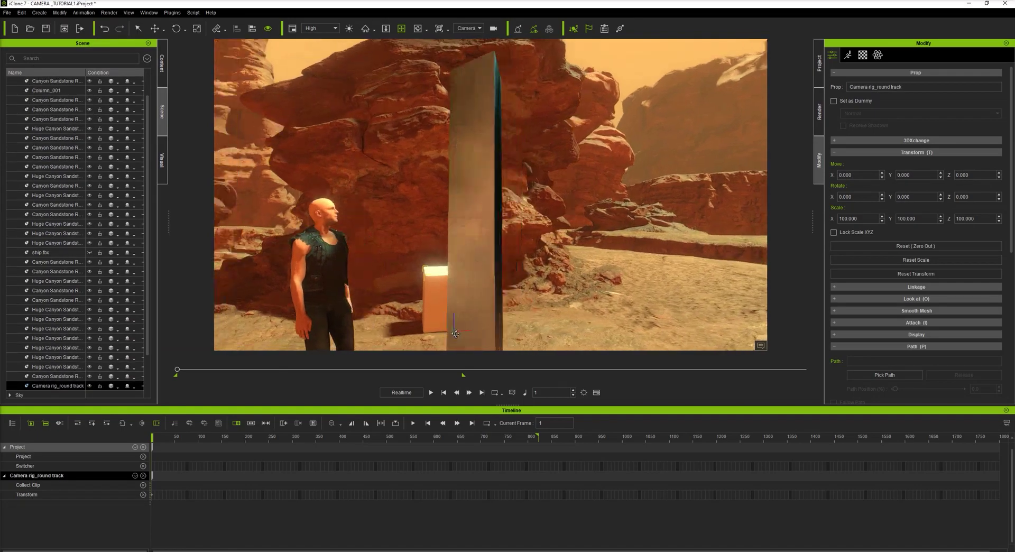
pyautogui.moveTo(455, 333); pyautogui.dragTo(494, 280, button='right')
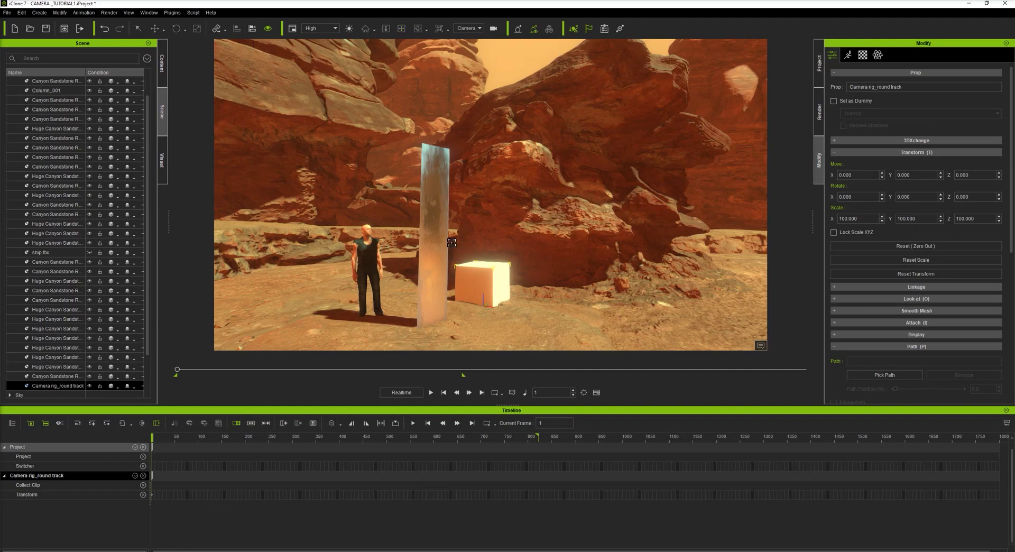
# Align the box to the tall column on X and Y
pyautogui.click(441, 314)
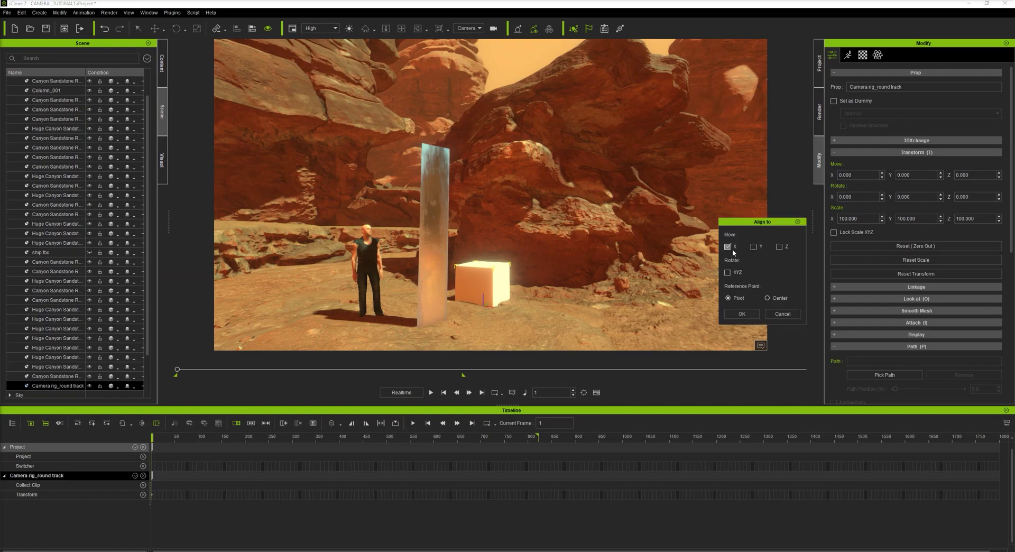
pyautogui.click(753, 246)
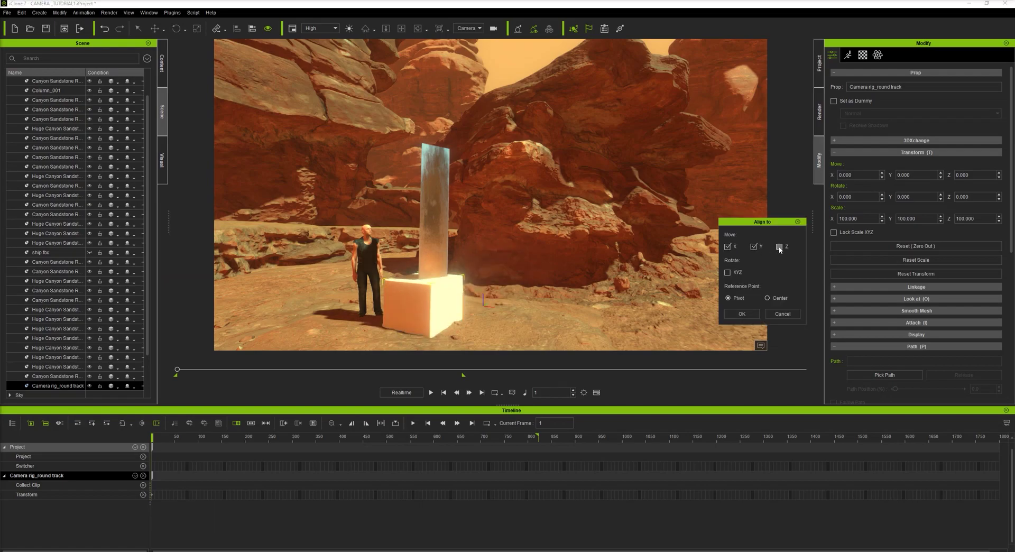
pyautogui.click(753, 314)
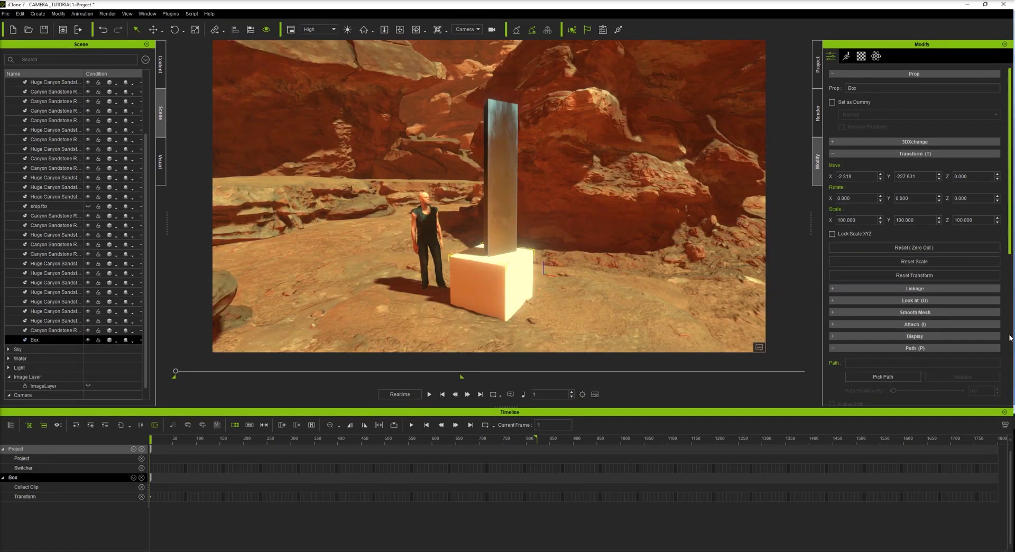
# Set the box's pivot Quick Set to Middle, then select the camera and pan closer to Column_001
pyautogui.scroll(-5, 920, 307)
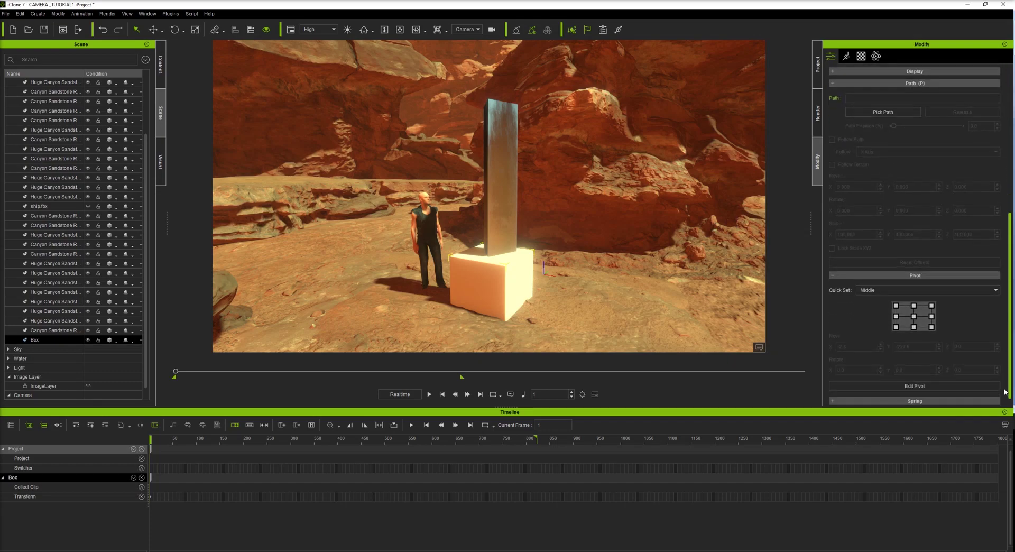
pyautogui.click(915, 319)
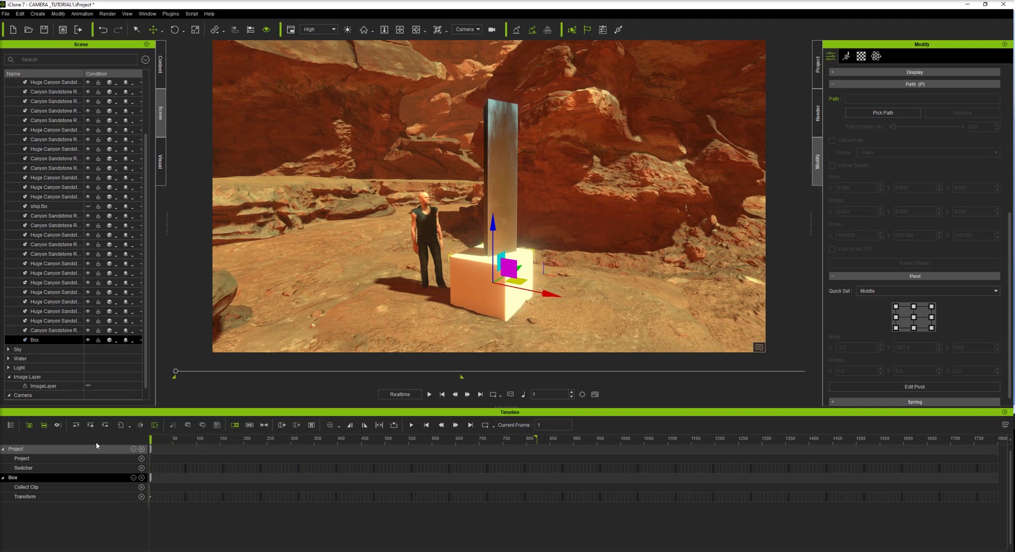
pyautogui.scroll(-1, 88, 351)
pyautogui.click(62, 394)
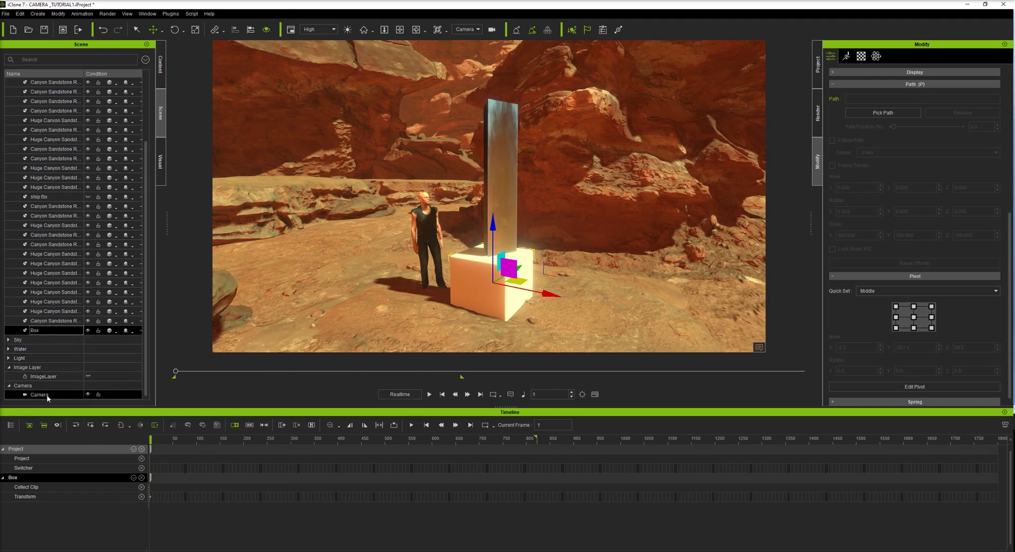
pyautogui.click(400, 31)
pyautogui.moveTo(507, 155); pyautogui.dragTo(507, 202)
pyautogui.click(500, 177)
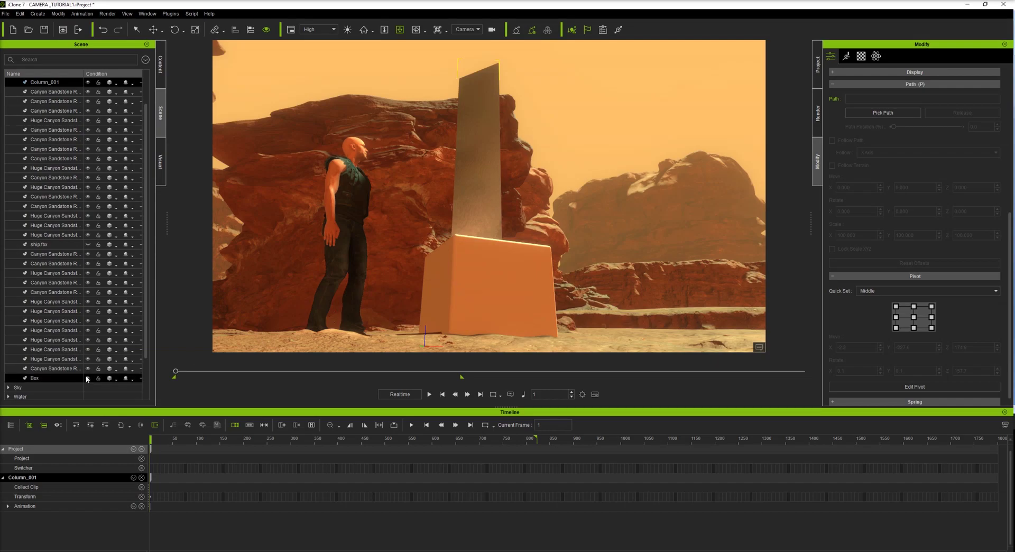
pyautogui.scroll(-2, 87, 378)
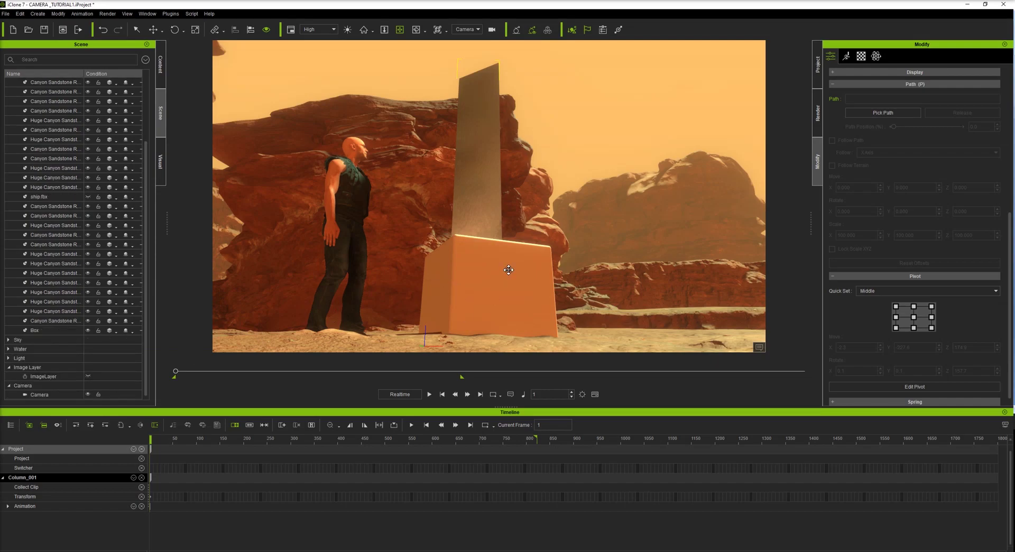
# Link the scene camera to the orange box as its parent
pyautogui.click(50, 394)
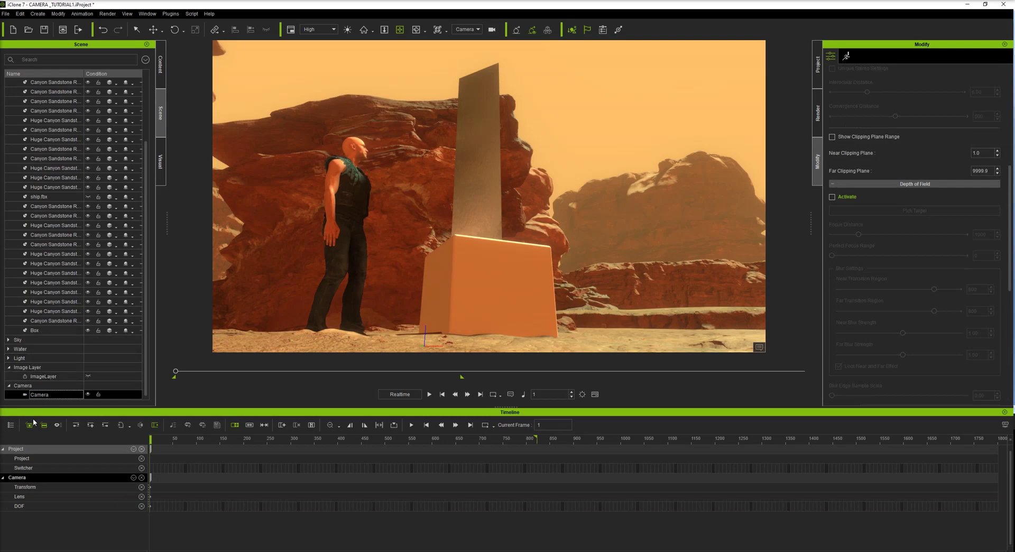
pyautogui.click(214, 29)
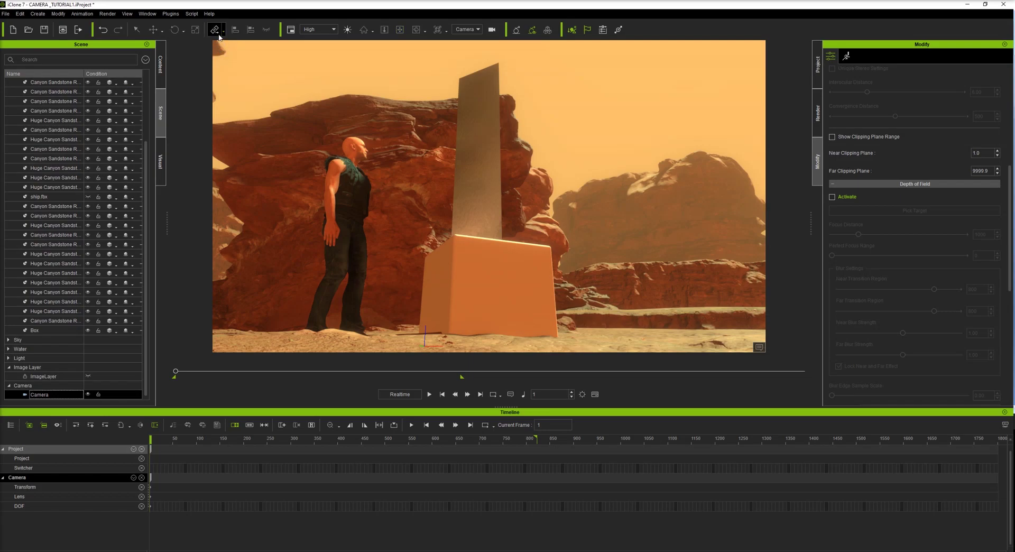
pyautogui.click(504, 288)
# At frame 336, rotate the box to swing the camera around the column, then rewind
pyautogui.moveTo(250, 444); pyautogui.dragTo(307, 442)
pyautogui.click(503, 307)
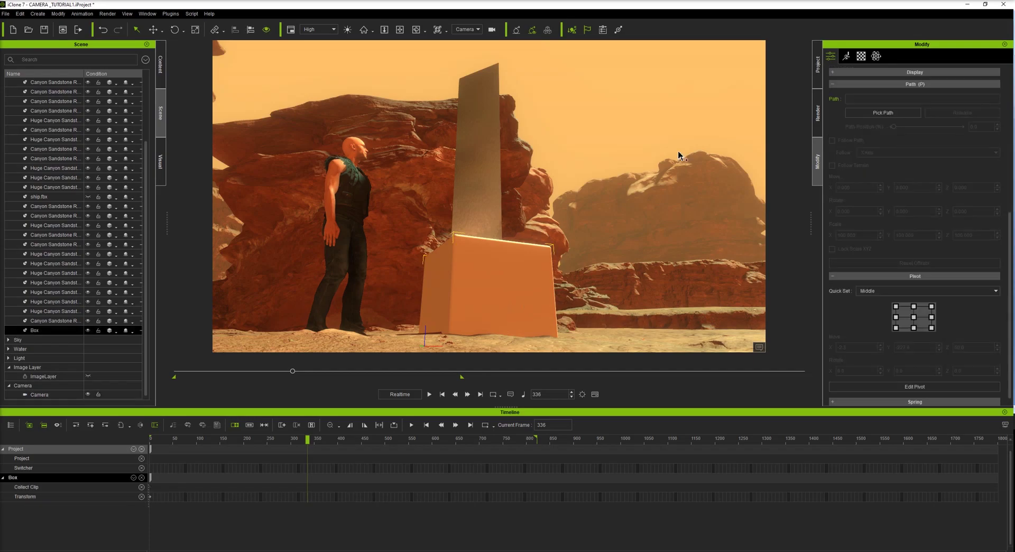
pyautogui.click(175, 30)
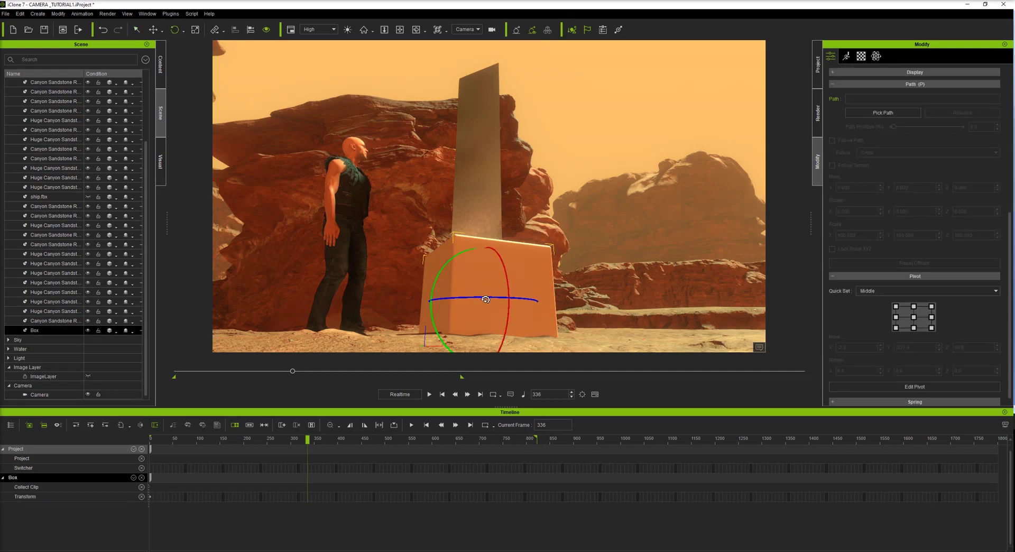
pyautogui.moveTo(491, 301); pyautogui.dragTo(546, 288, button='right')
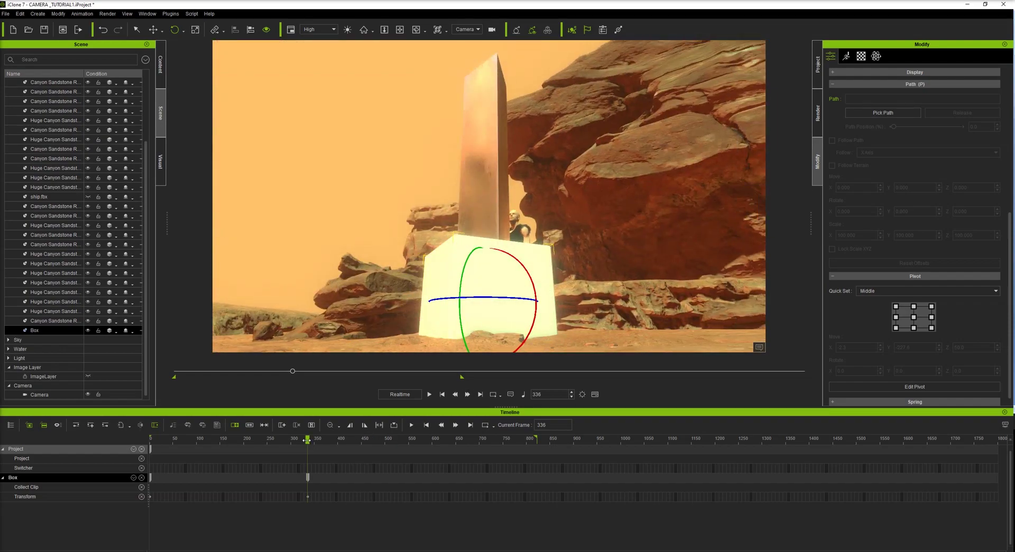
pyautogui.moveTo(307, 440); pyautogui.dragTo(48, 443)
# Play the orbiting camera move, pause it, and rewind to the first frame
pyautogui.click(432, 395)
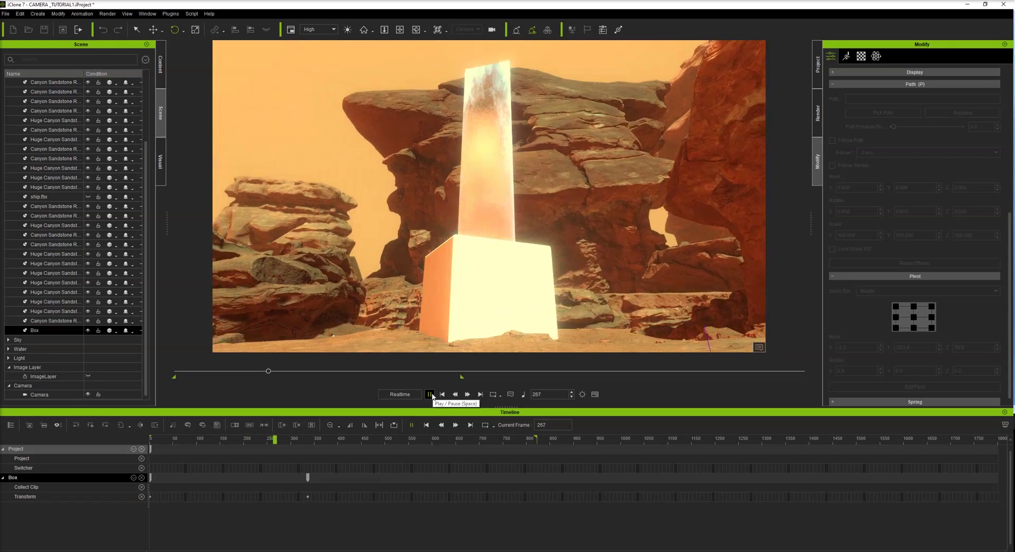
pyautogui.click(432, 395)
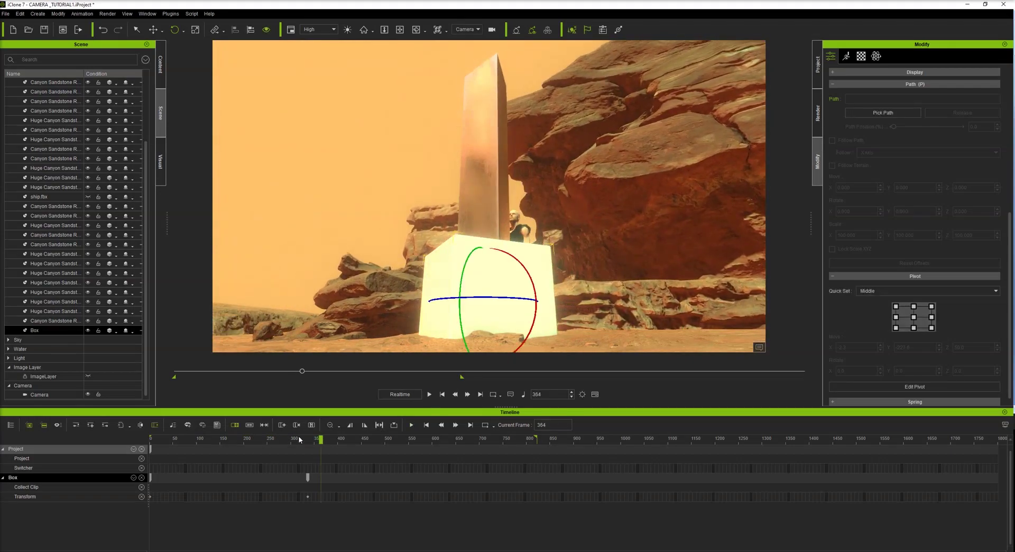
pyautogui.click(442, 394)
# Rename the box 'camera_rig round Track', hide it, and play the animation again
pyautogui.doubleClick(37, 332)
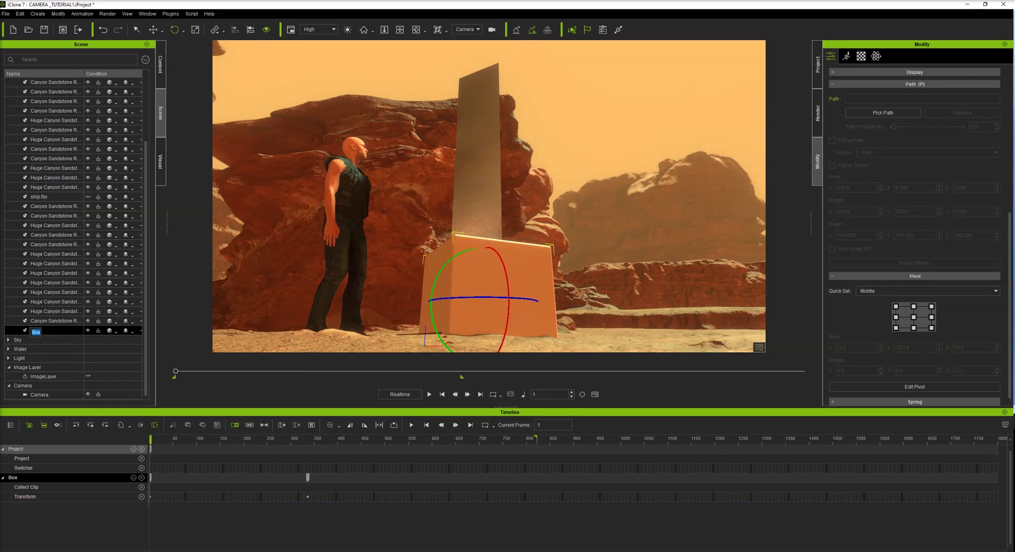
pyautogui.write('camera_rig round Track')
pyautogui.press('Return')
pyautogui.click(87, 330)
pyautogui.click(411, 425)
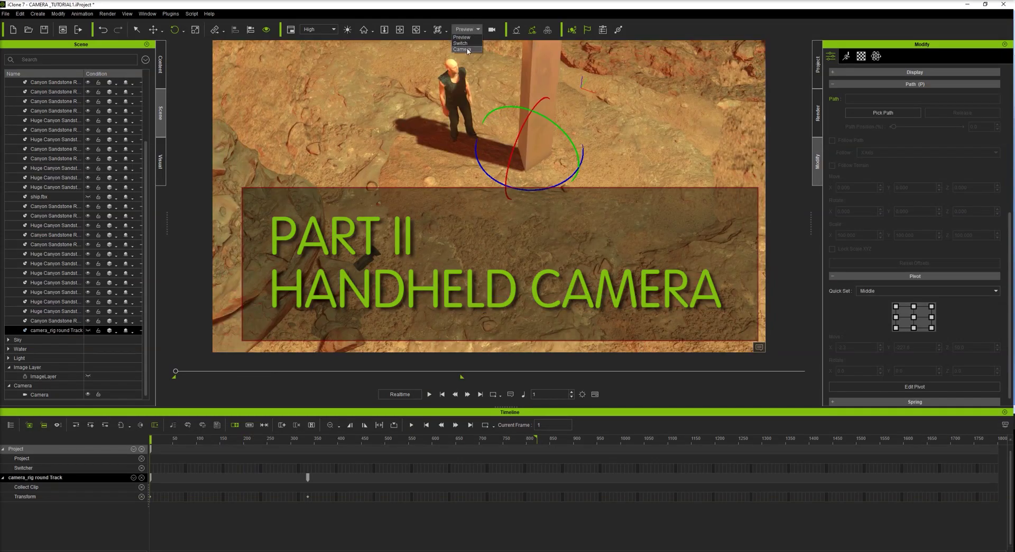
# Look through Camera, add Camera(0), and lower it to ground level facing the distant monolith
pyautogui.click(462, 50)
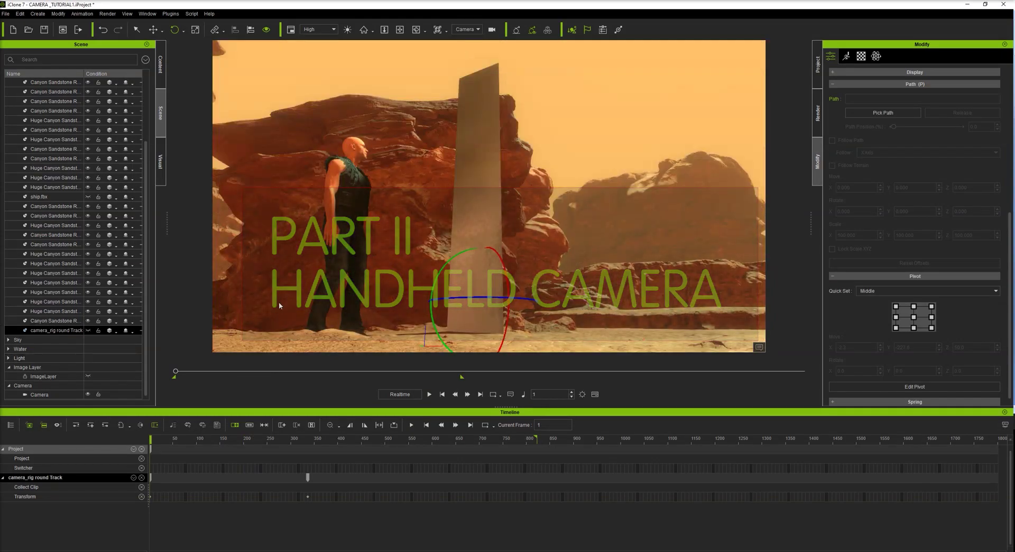
pyautogui.click(38, 13)
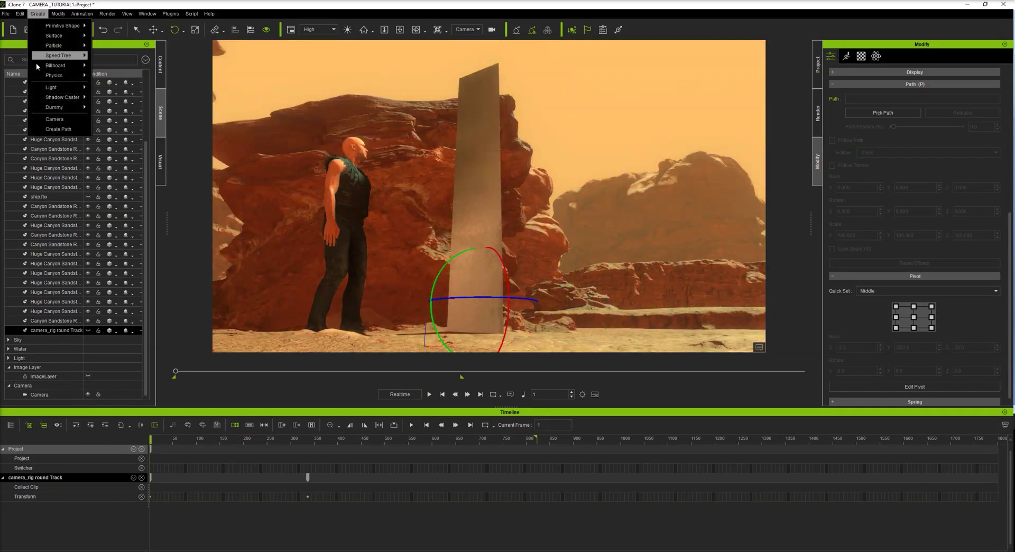
pyautogui.click(64, 121)
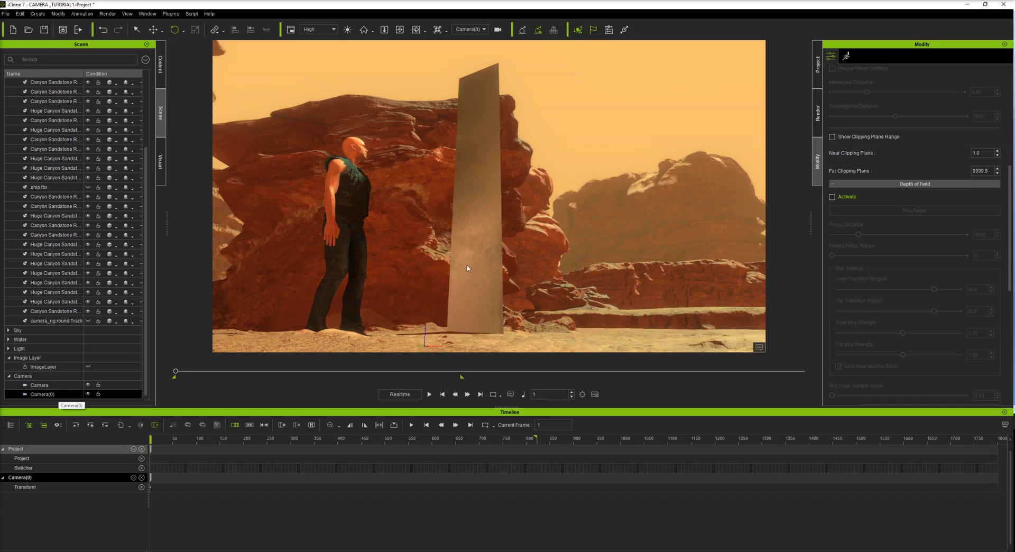
pyautogui.moveTo(467, 268)
pyautogui.mouseDown(button='right')
pyautogui.moveTo(476, 259)
pyautogui.moveTo(468, 278)
pyautogui.mouseUp(button='right')
pyautogui.moveTo(477, 231); pyautogui.dragTo(502, 233, button='right')
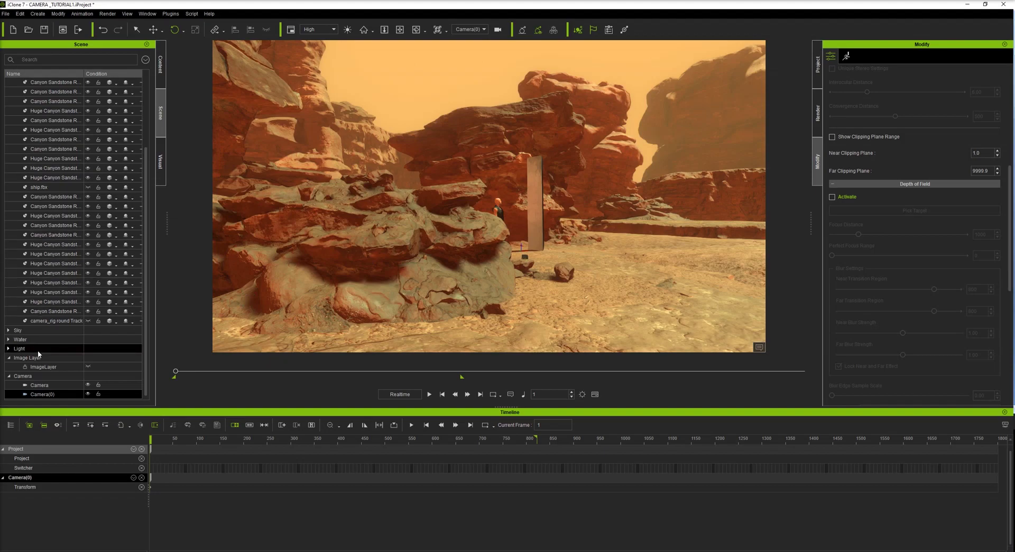
# Add a box aligned on X and Y under the monolith, with its pivot centred
pyautogui.click(38, 13)
pyautogui.moveTo(52, 24)
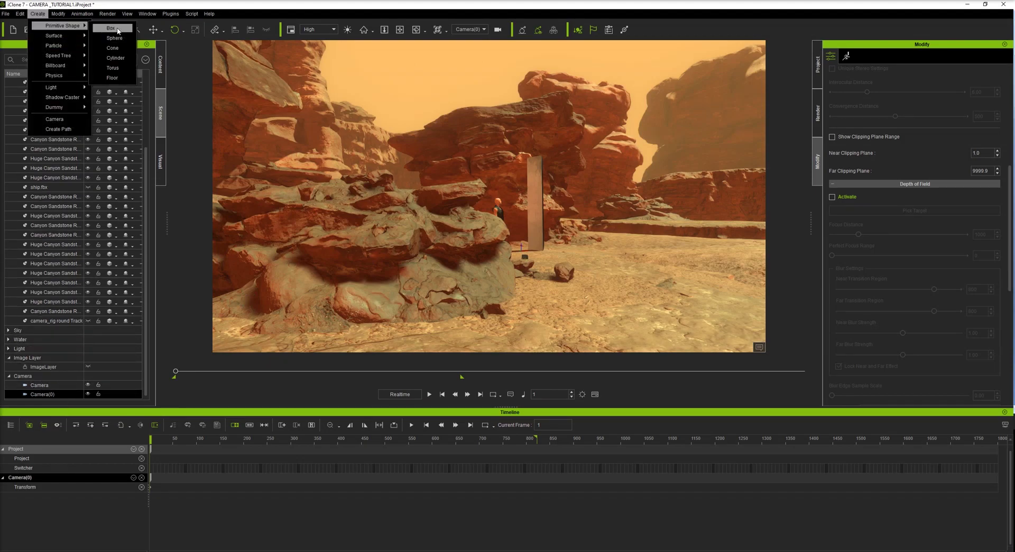
pyautogui.click(113, 24)
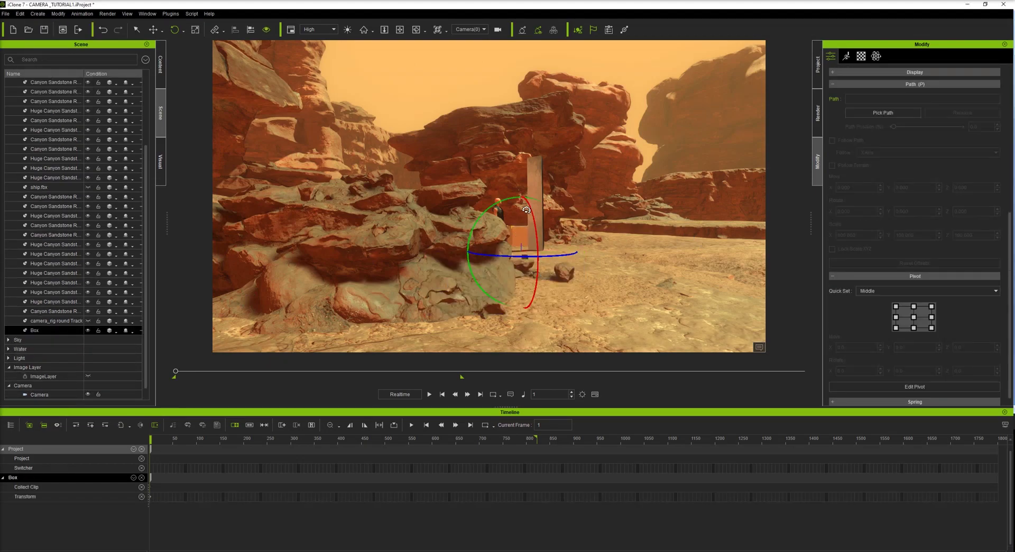
pyautogui.click(250, 29)
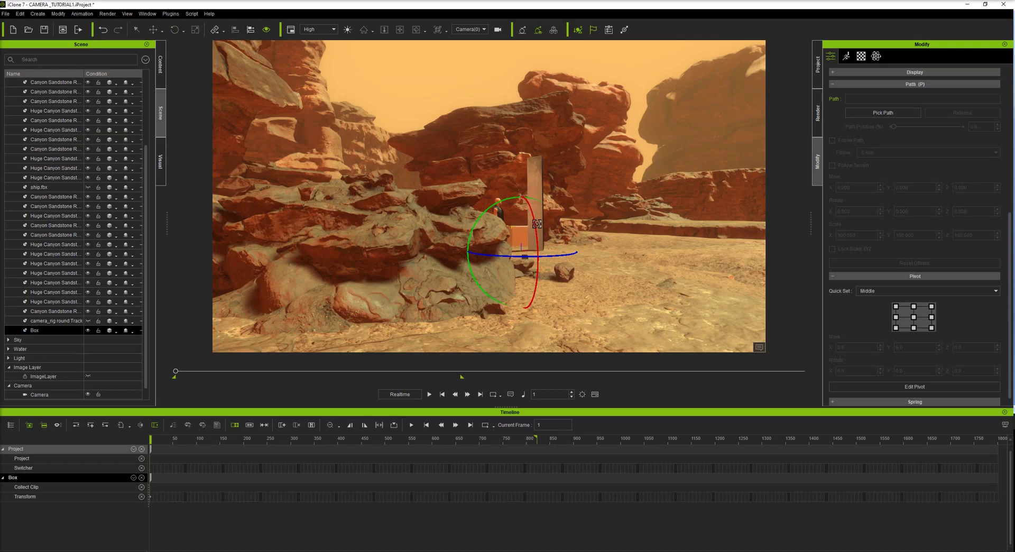
pyautogui.click(535, 189)
pyautogui.click(725, 248)
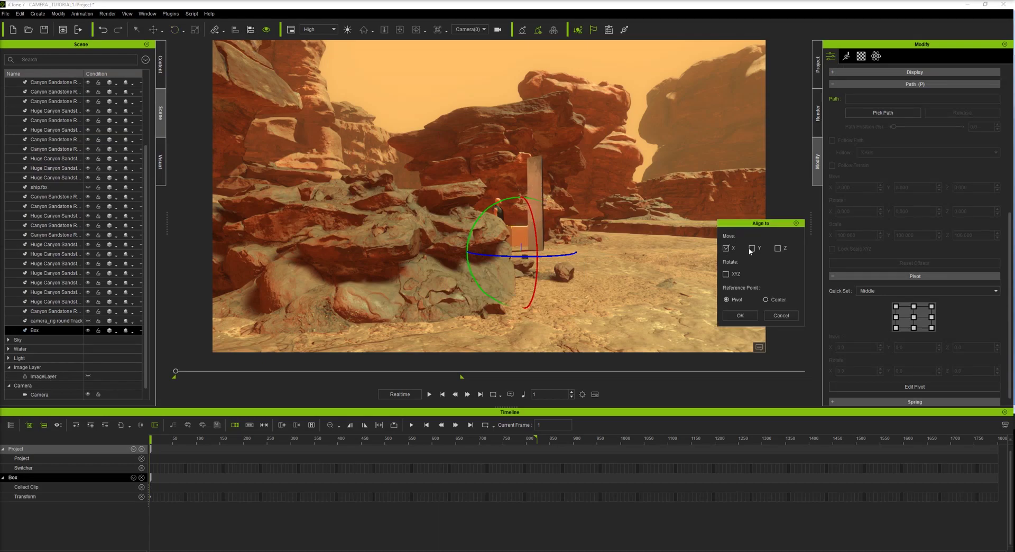
pyautogui.click(752, 248)
pyautogui.click(740, 316)
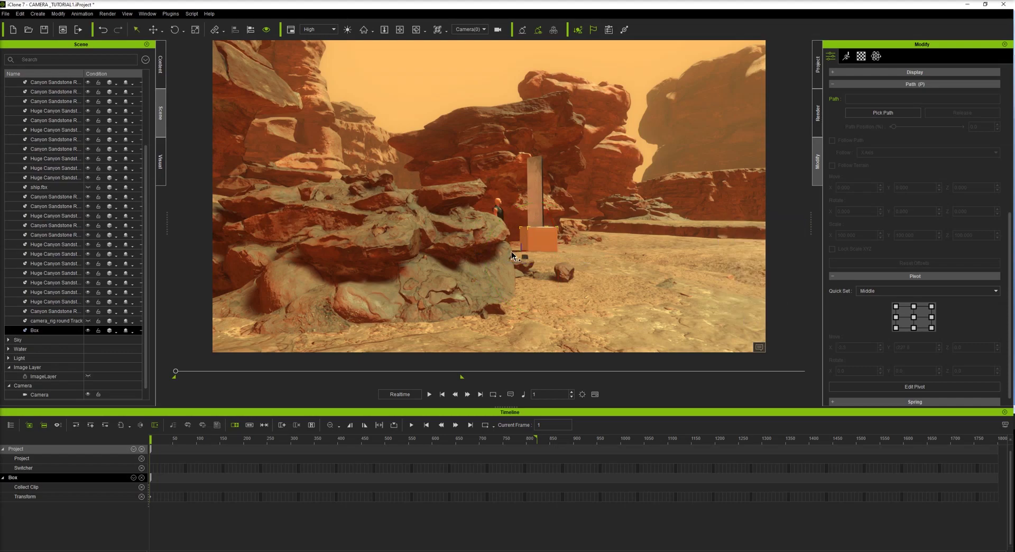
pyautogui.click(913, 318)
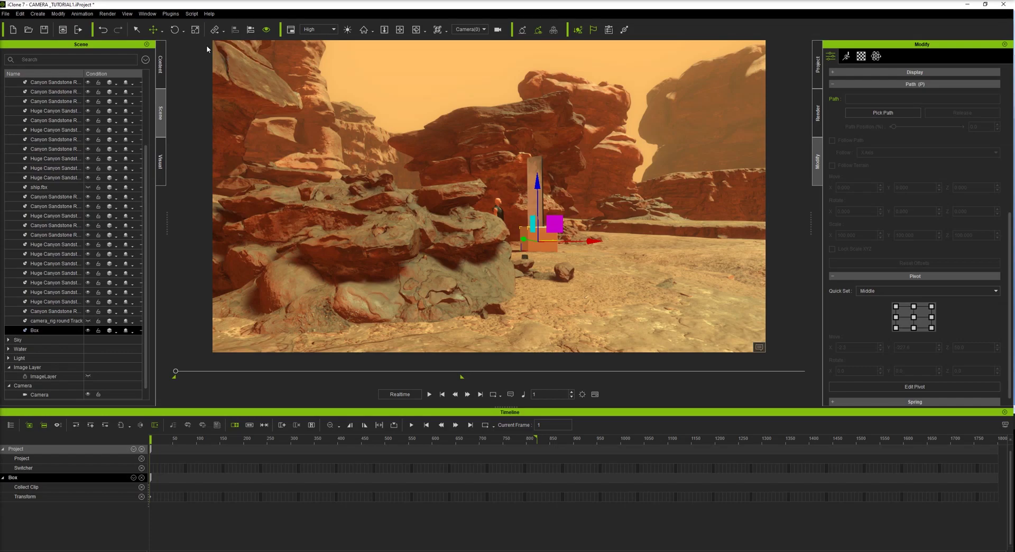
# Rename the new box to 'Hand held_rig'
pyautogui.click(498, 29)
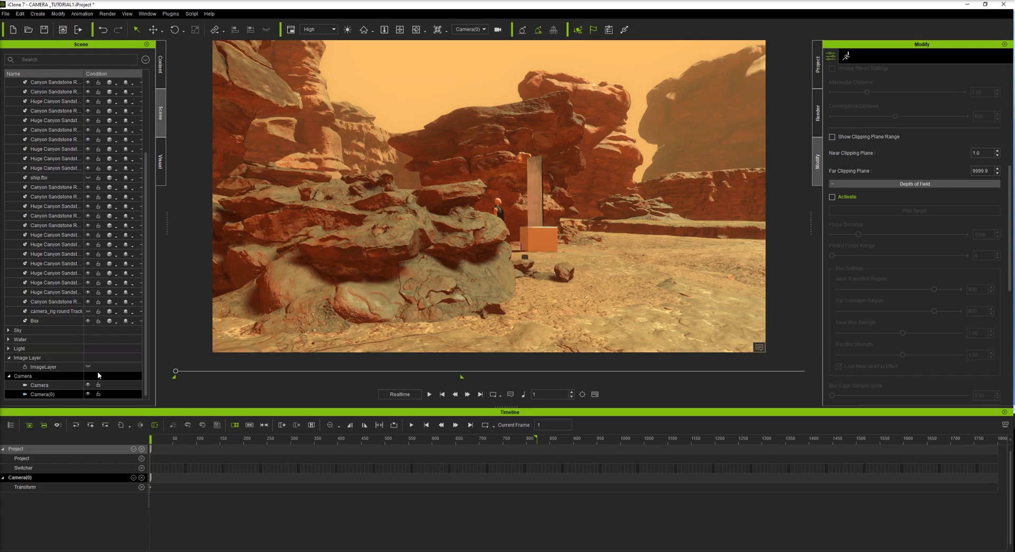
pyautogui.click(48, 321)
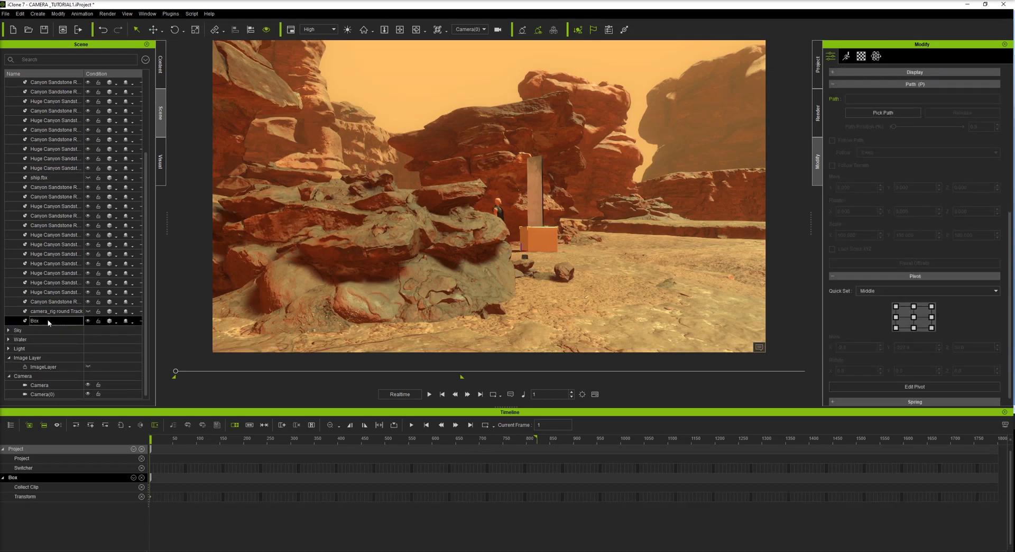
pyautogui.doubleClick(37, 321)
pyautogui.write('Hand held_rig')
pyautogui.press('Return')
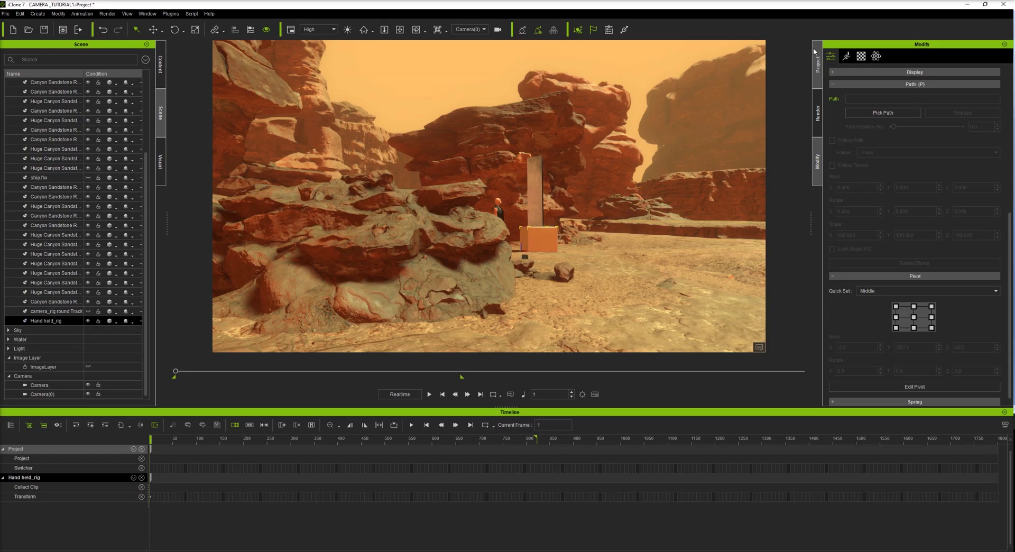
# Open Prop Puppet for the rig from its Motion tools and test a preview
pyautogui.click(847, 56)
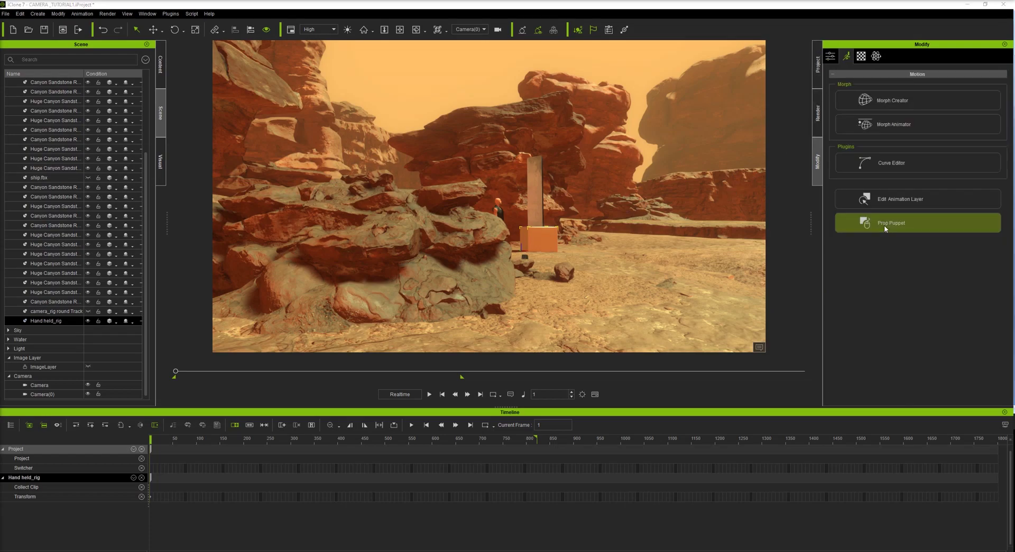
pyautogui.click(884, 224)
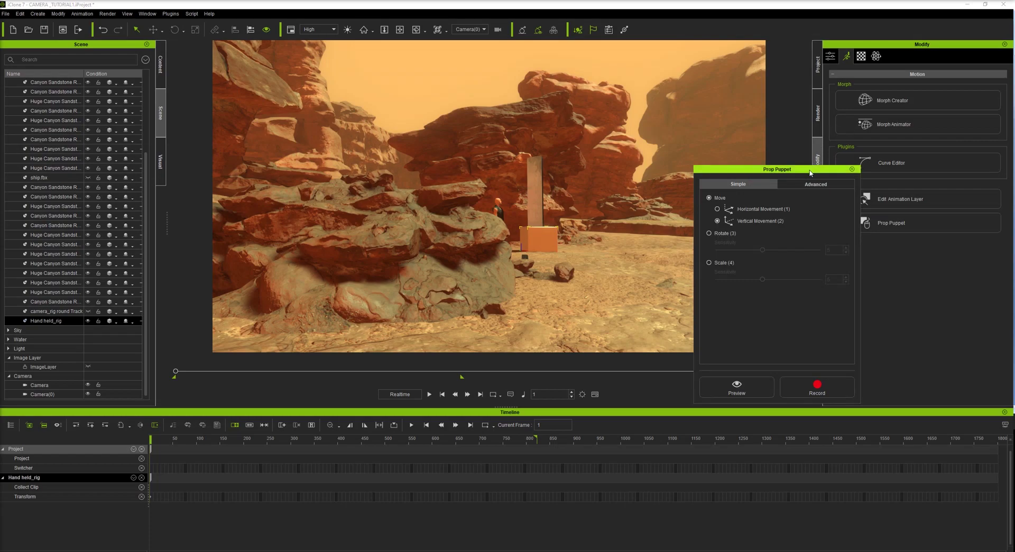
pyautogui.moveTo(809, 172); pyautogui.dragTo(826, 140)
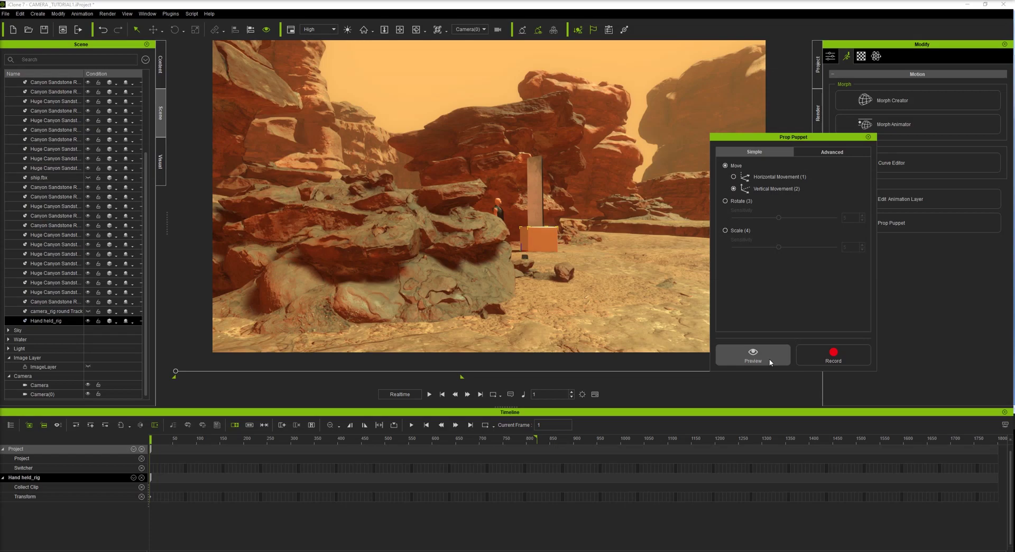
pyautogui.click(753, 355)
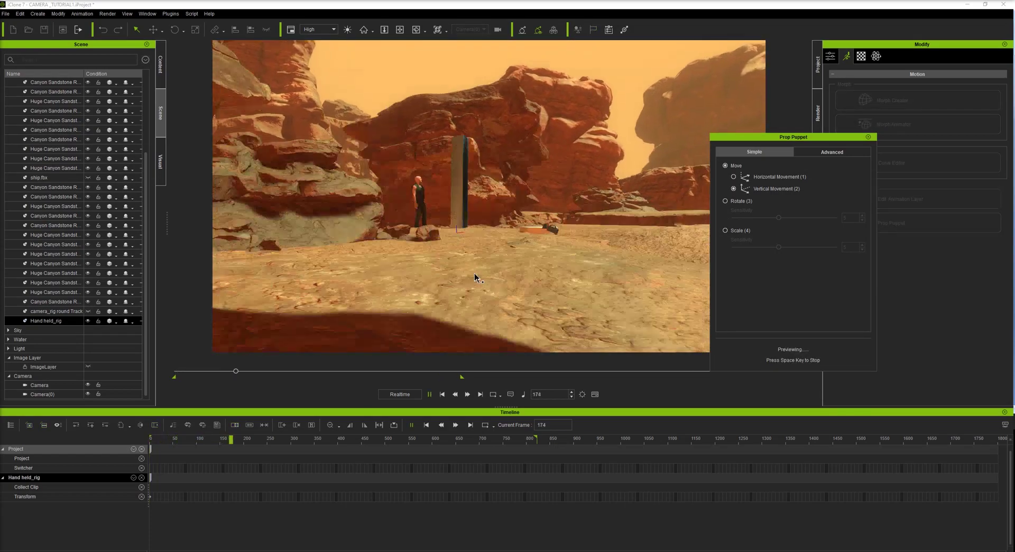
pyautogui.press('space')
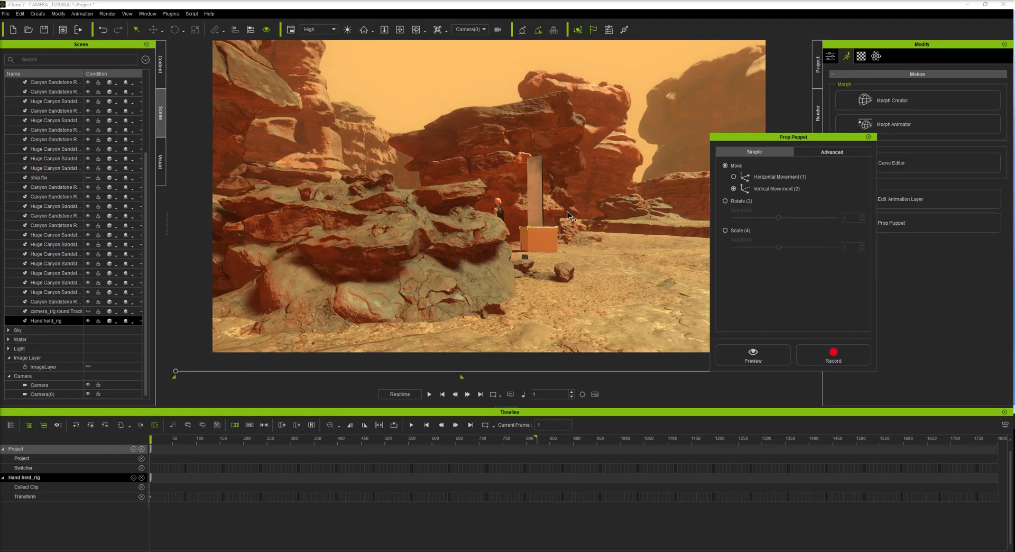
# In the Advanced puppet settings, turn Scale off and Rotate on
pyautogui.click(827, 158)
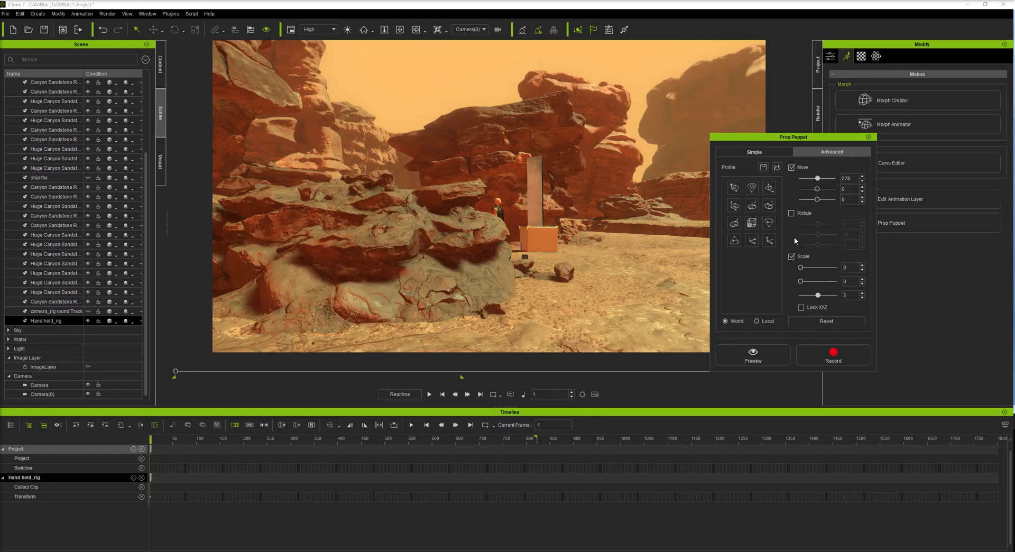
pyautogui.click(792, 257)
pyautogui.click(791, 214)
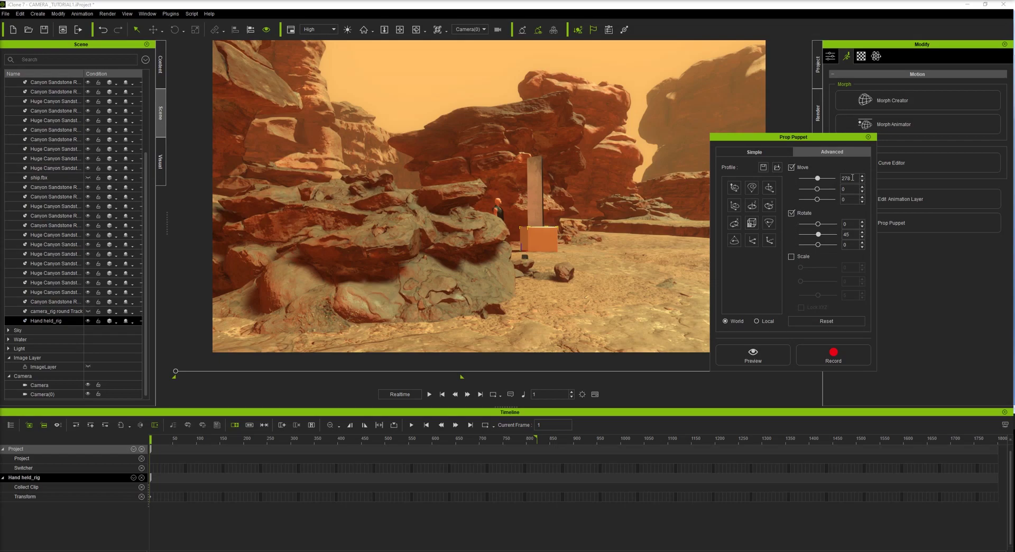
# Set puppet Move to 50, 0, 50 and Rotate Y to 10, then preview the shake
pyautogui.moveTo(853, 178); pyautogui.dragTo(805, 179)
pyautogui.write('50')
pyautogui.click(773, 358)
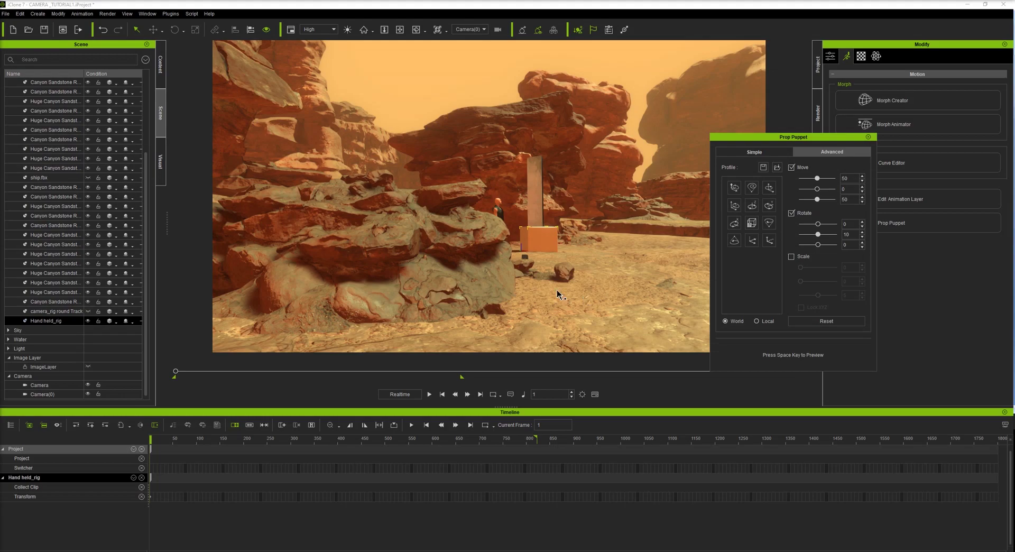
pyautogui.press('space')
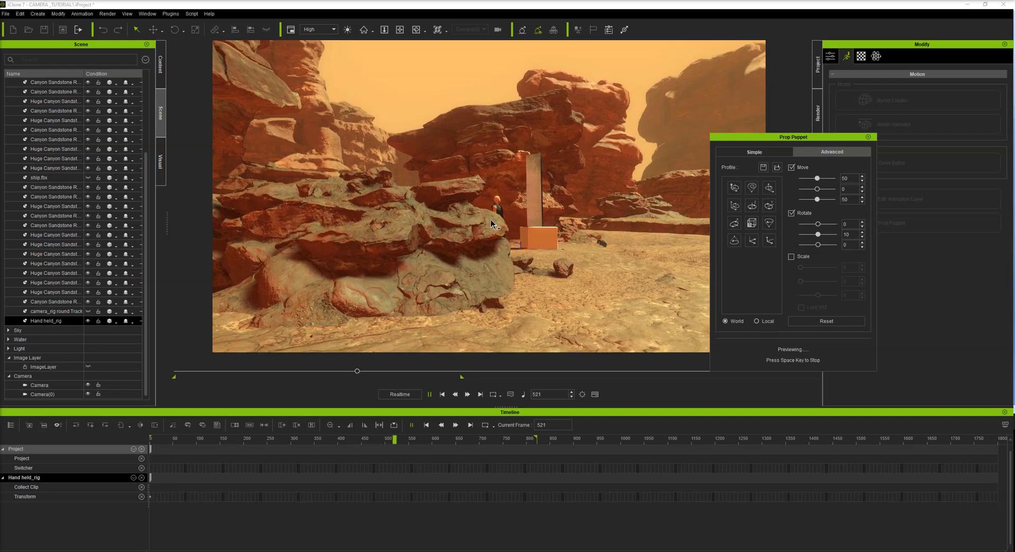
pyautogui.press('space')
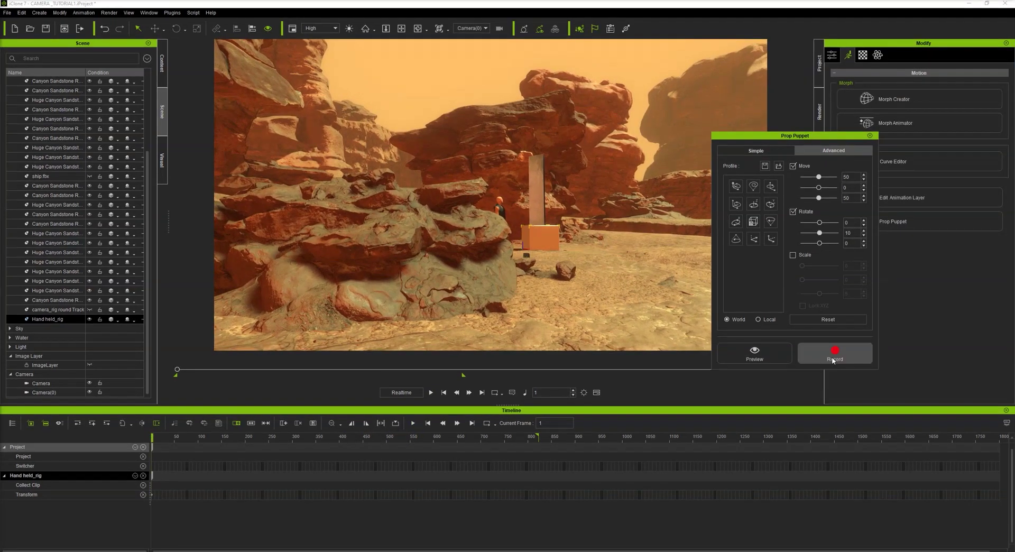
# Record the puppet shake onto Hand held_rig, stopping at frame 819
pyautogui.click(833, 359)
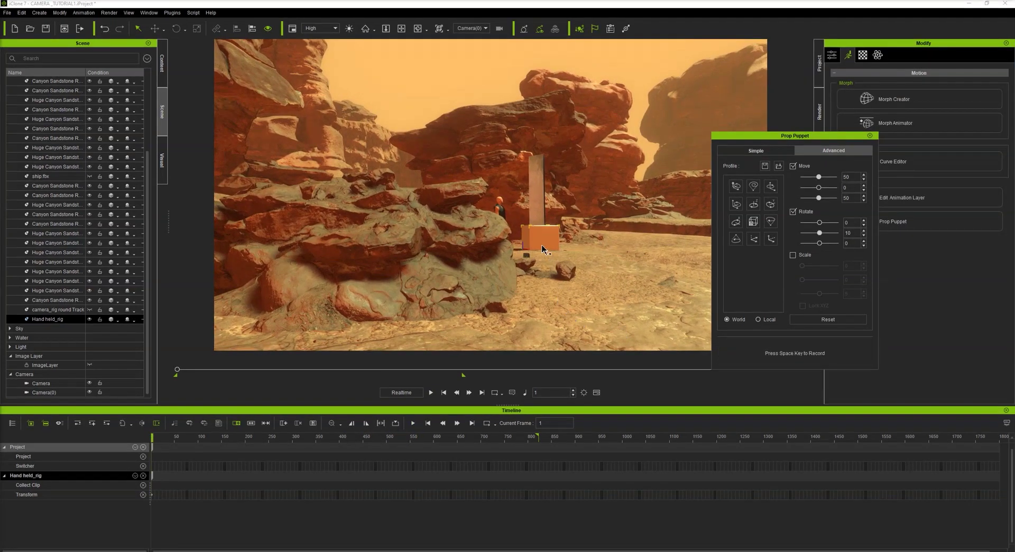
pyautogui.press('space')
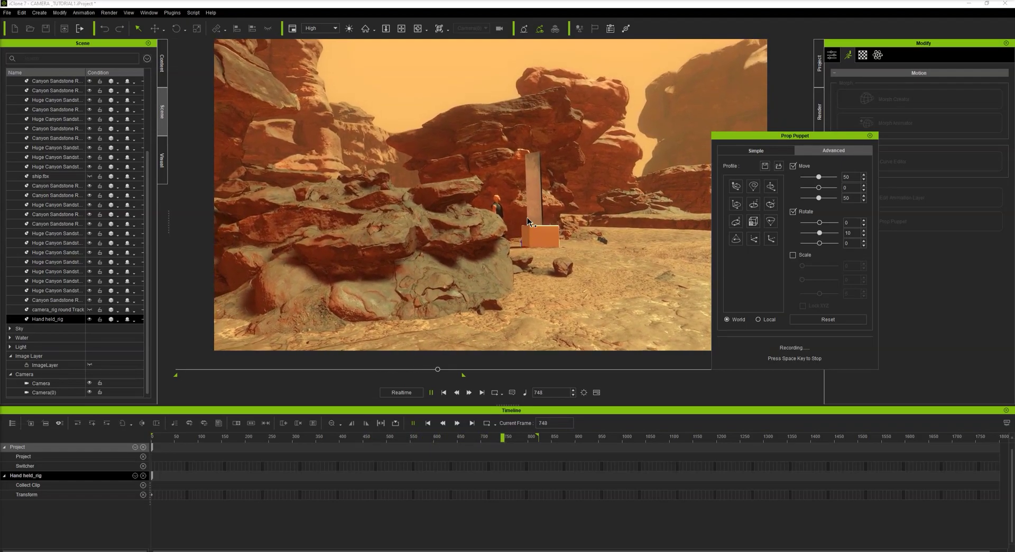
pyautogui.press('space')
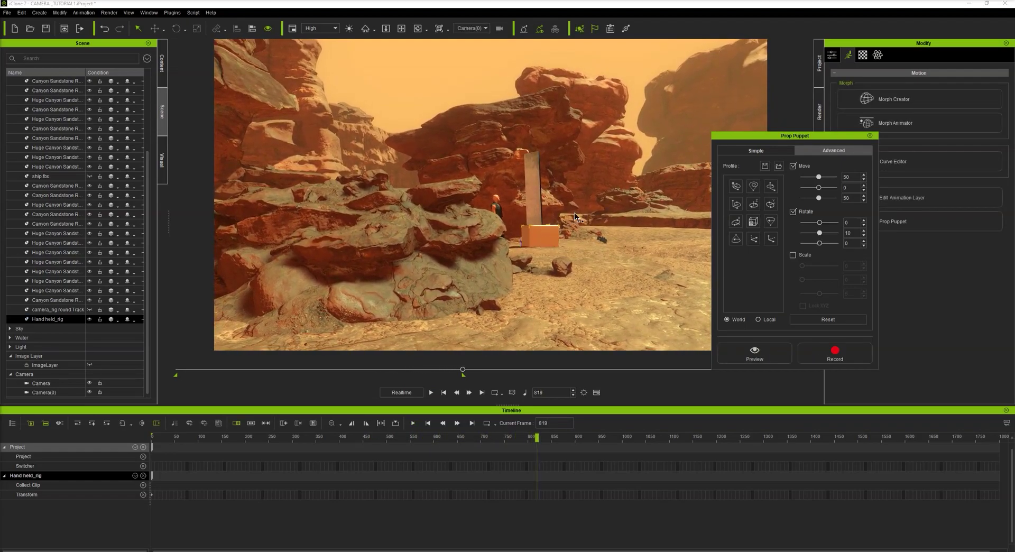
# Close Prop Puppet, hide the rig's orange box, and play back the recorded shake
pyautogui.click(870, 136)
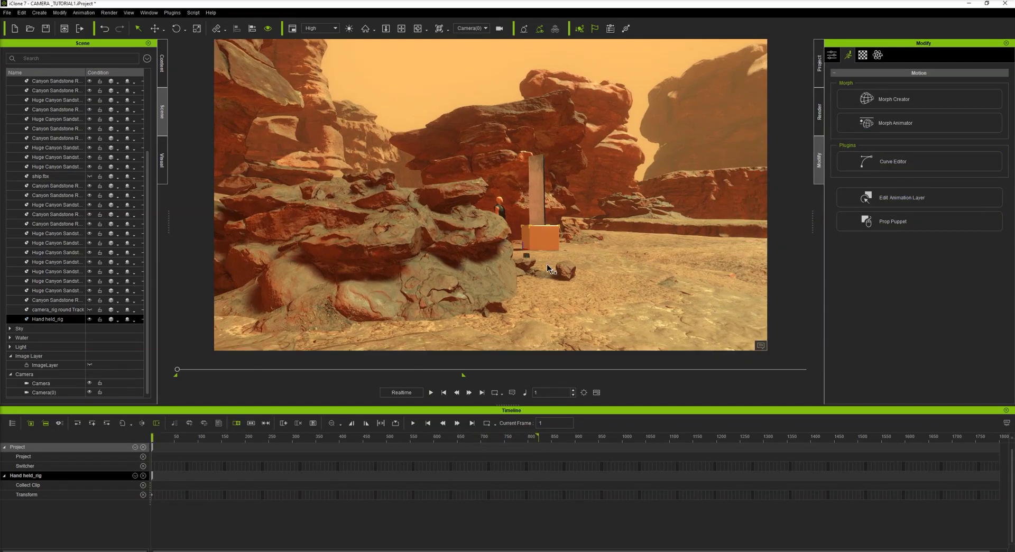
pyautogui.click(90, 319)
pyautogui.press('space')
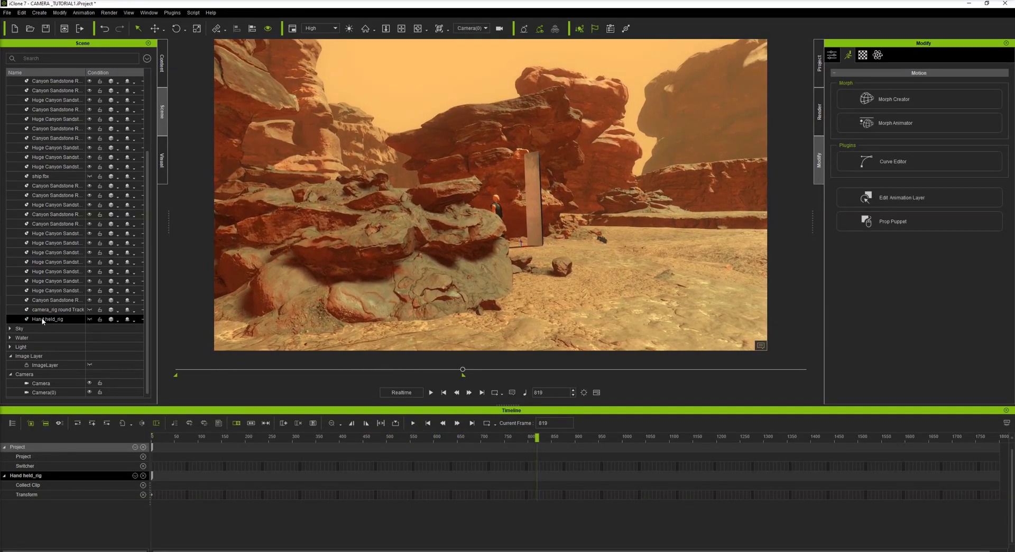
# Try a rotation key on Hand held_rig, delete it, and return to frame 370
pyautogui.doubleClick(42, 319)
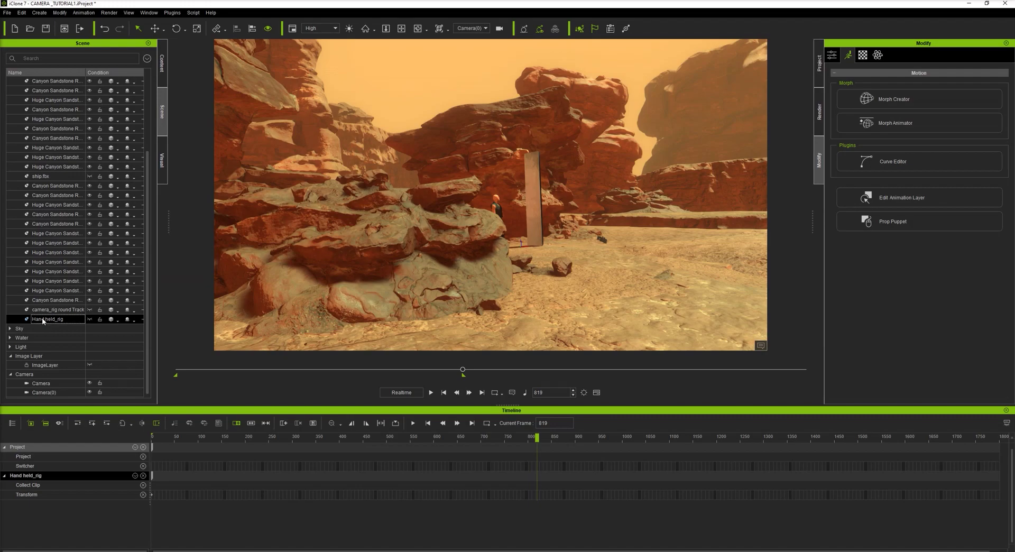
pyautogui.click(177, 29)
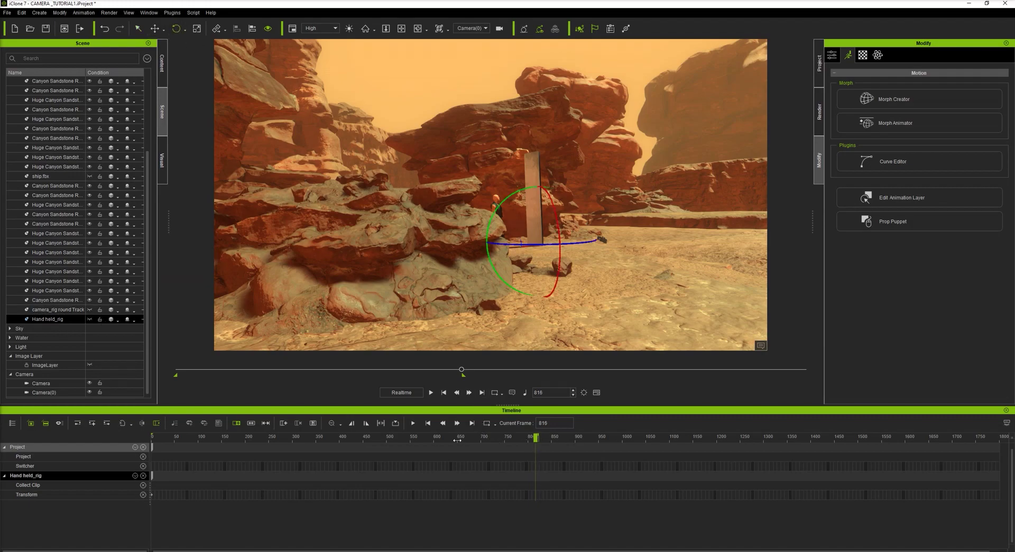
pyautogui.moveTo(537, 439)
pyautogui.mouseDown()
pyautogui.moveTo(111, 440)
pyautogui.moveTo(534, 440)
pyautogui.mouseUp()
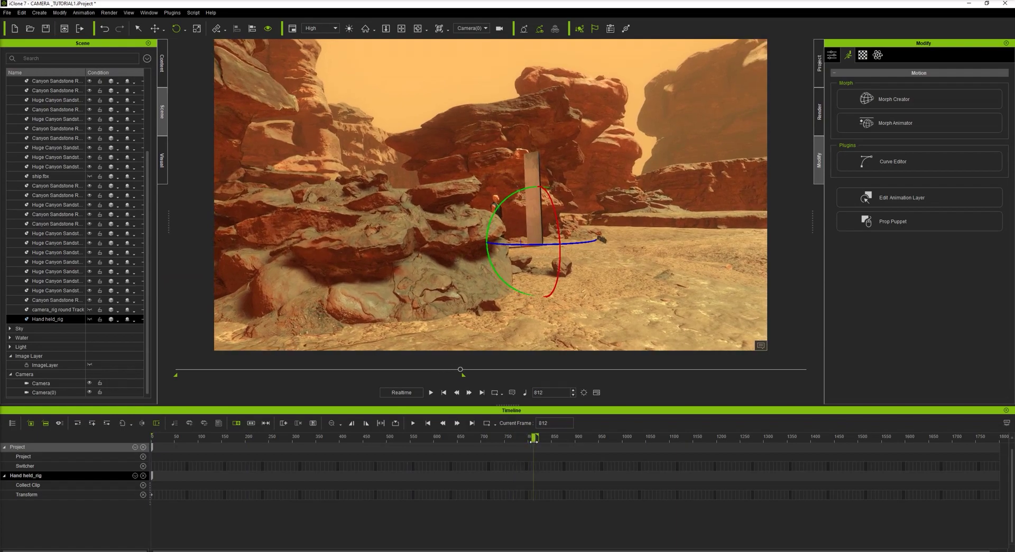
pyautogui.moveTo(553, 245); pyautogui.dragTo(570, 242)
pyautogui.press('space')
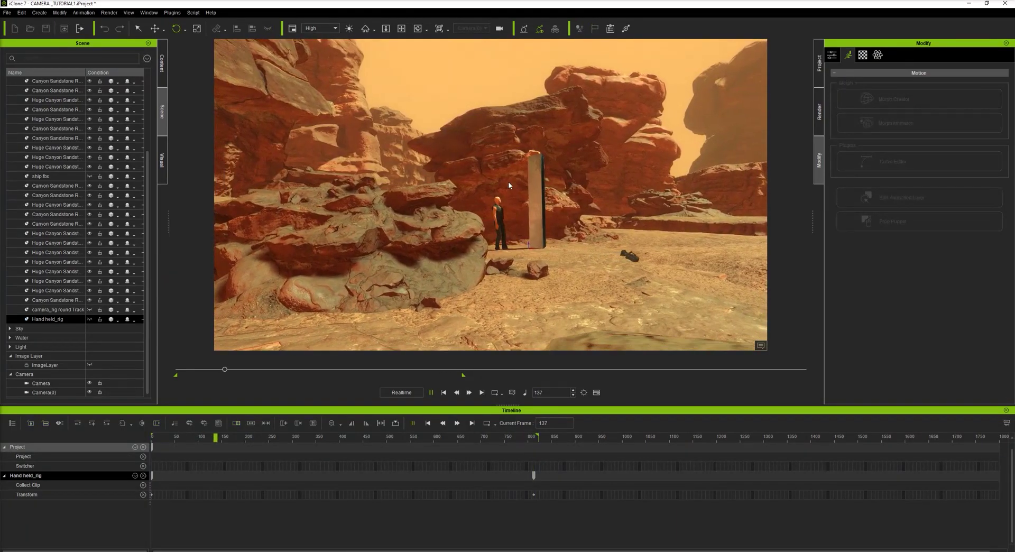
pyautogui.click(90, 384)
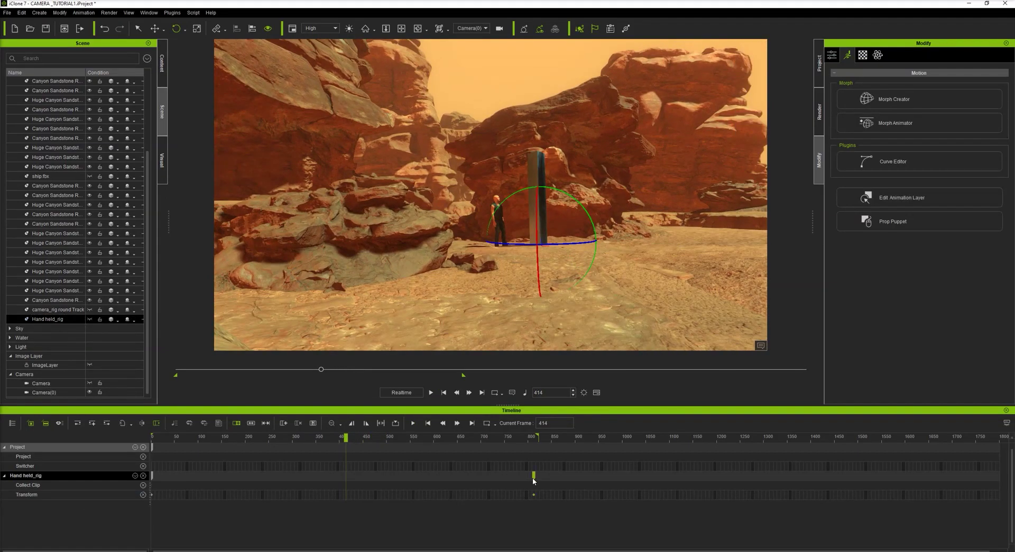
pyautogui.press('Delete')
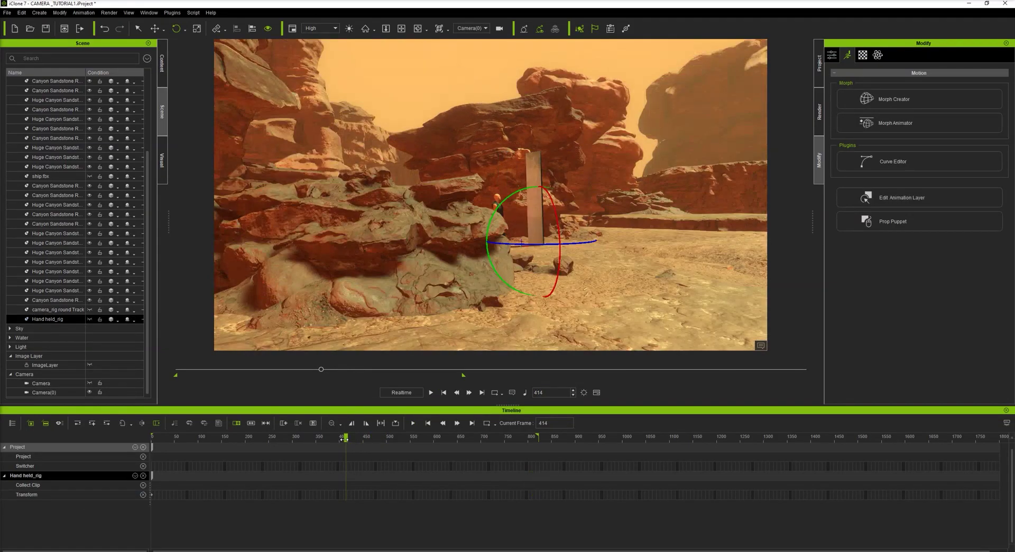
pyautogui.moveTo(344, 438); pyautogui.dragTo(325, 438)
# Centre the man and monolith in view and play Camera(0)'s animation from the start
pyautogui.click(401, 28)
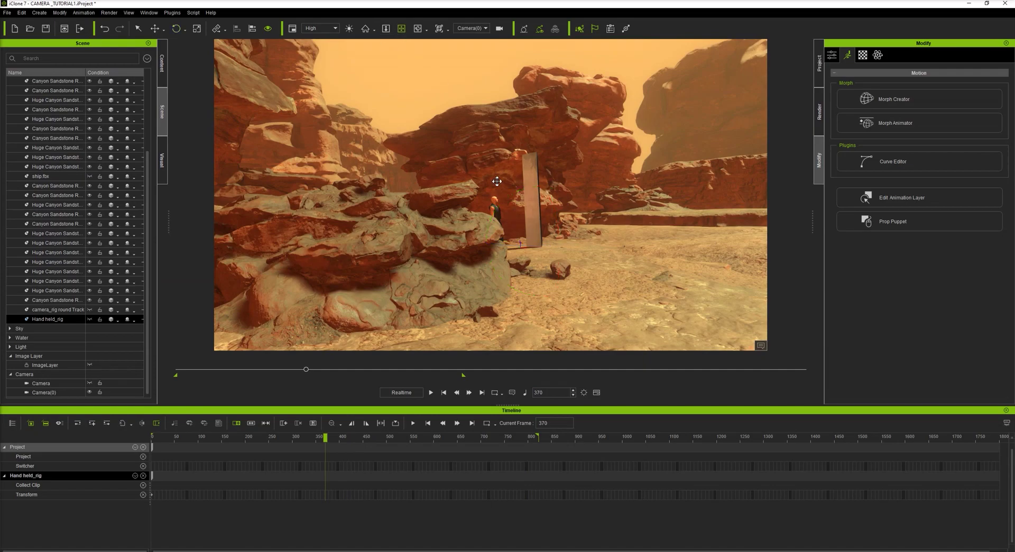
pyautogui.moveTo(526, 224); pyautogui.dragTo(472, 231)
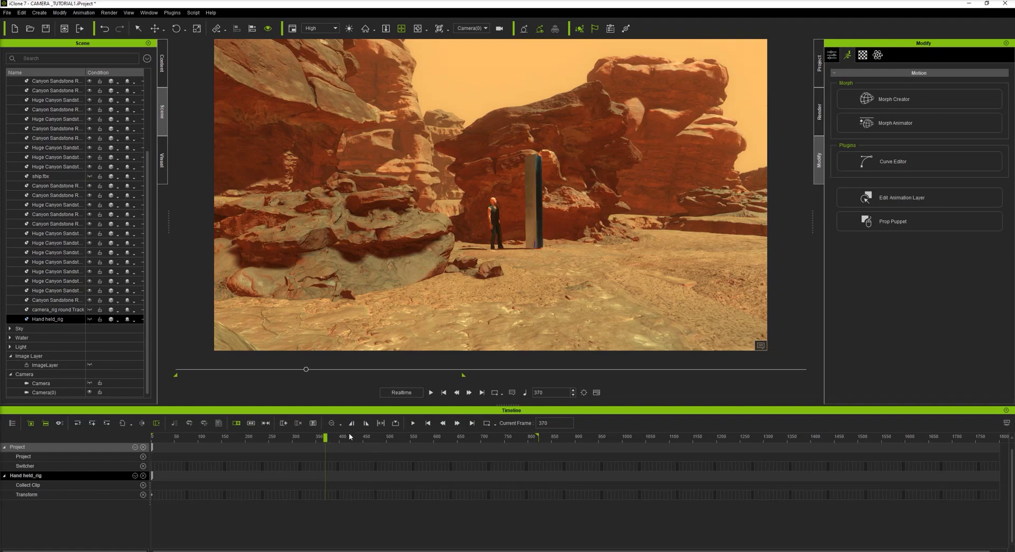
pyautogui.moveTo(321, 439); pyautogui.dragTo(95, 440)
pyautogui.click(47, 391)
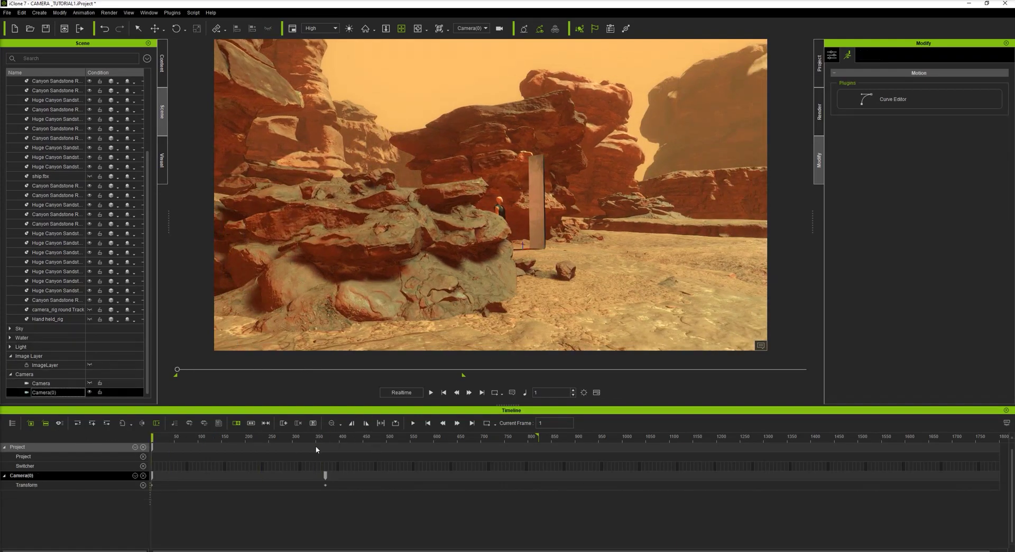
pyautogui.press('space')
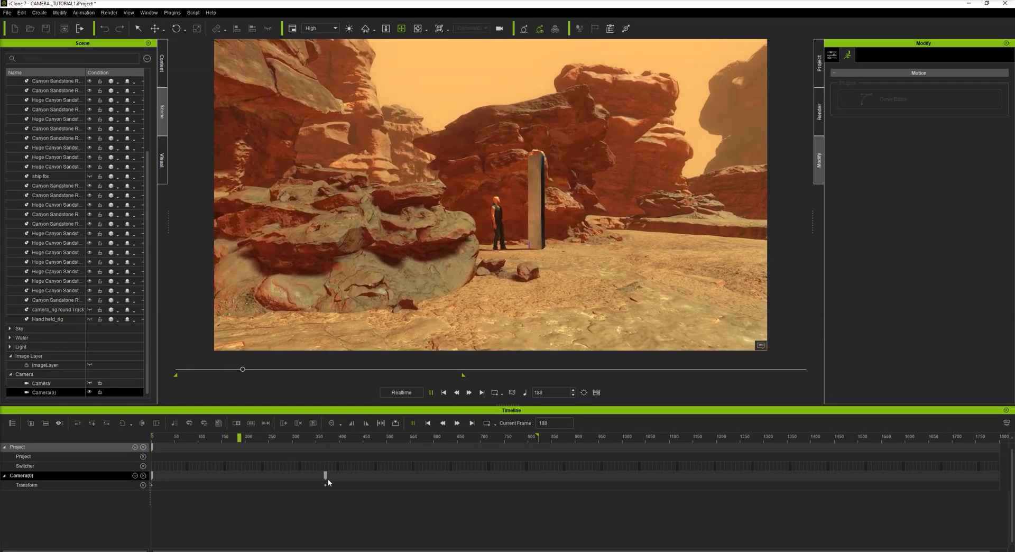
# Move a Camera(0) key to about frame 226 and push the camera closer at frame 267
pyautogui.moveTo(326, 477); pyautogui.dragTo(262, 478)
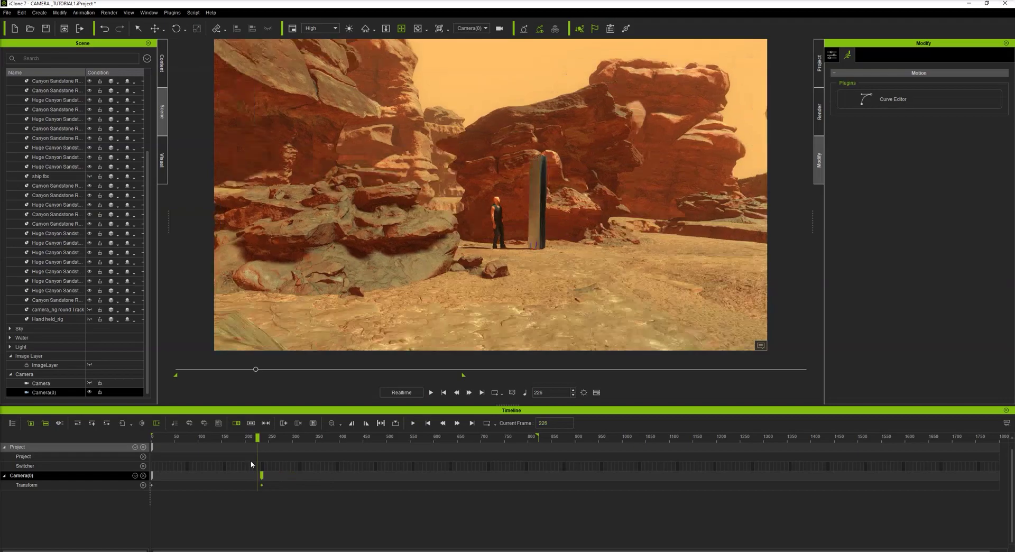
pyautogui.press('space')
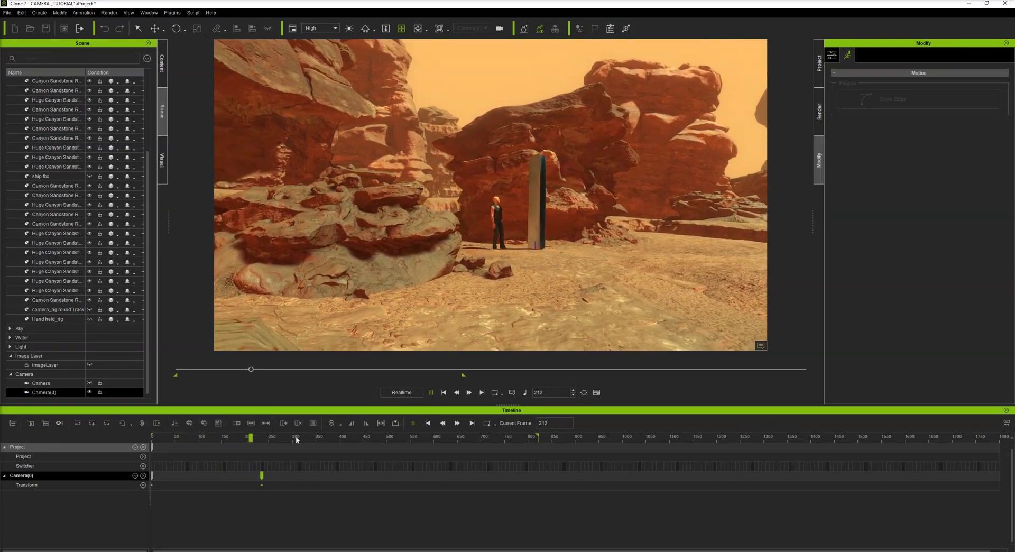
pyautogui.press('space')
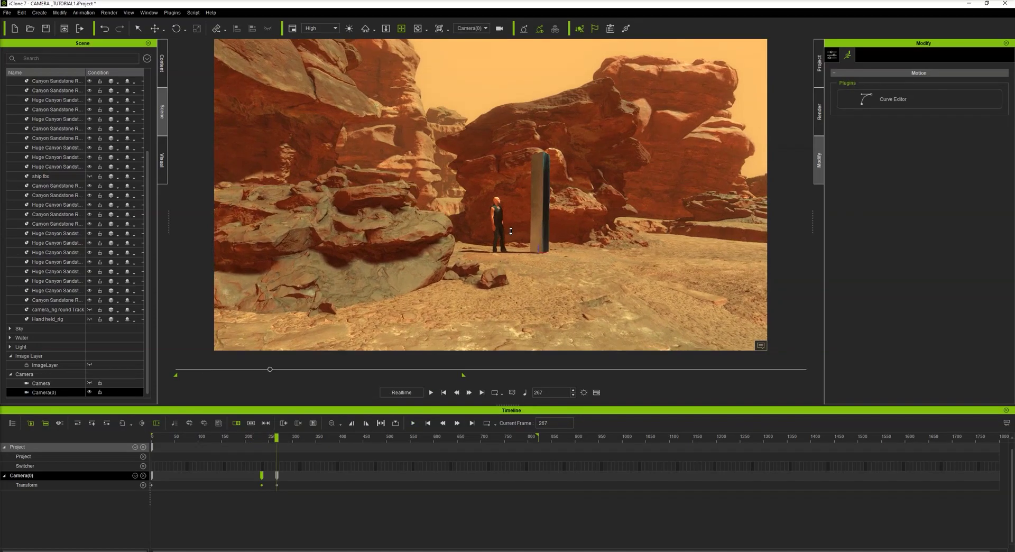
pyautogui.moveTo(511, 231); pyautogui.dragTo(515, 192)
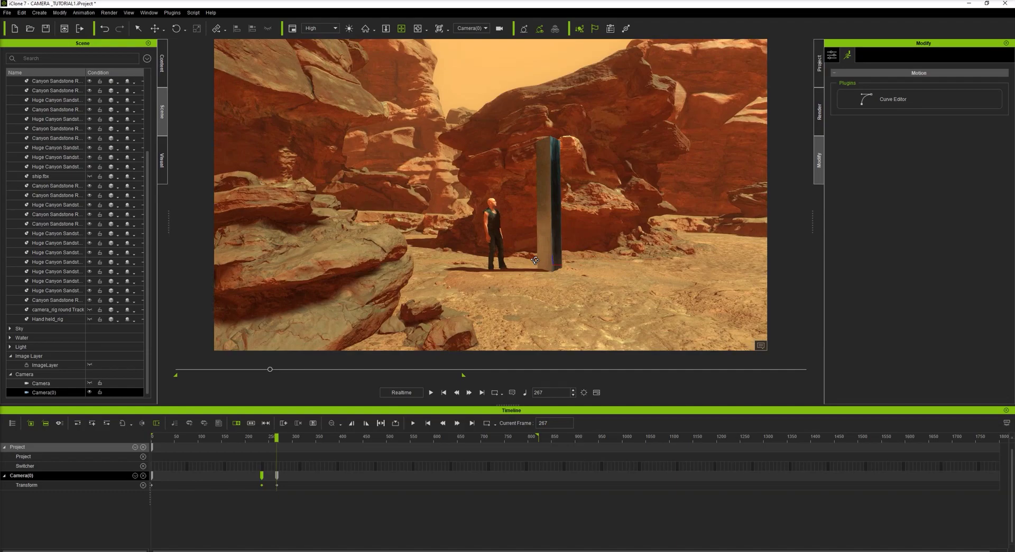
pyautogui.moveTo(535, 260); pyautogui.dragTo(499, 247)
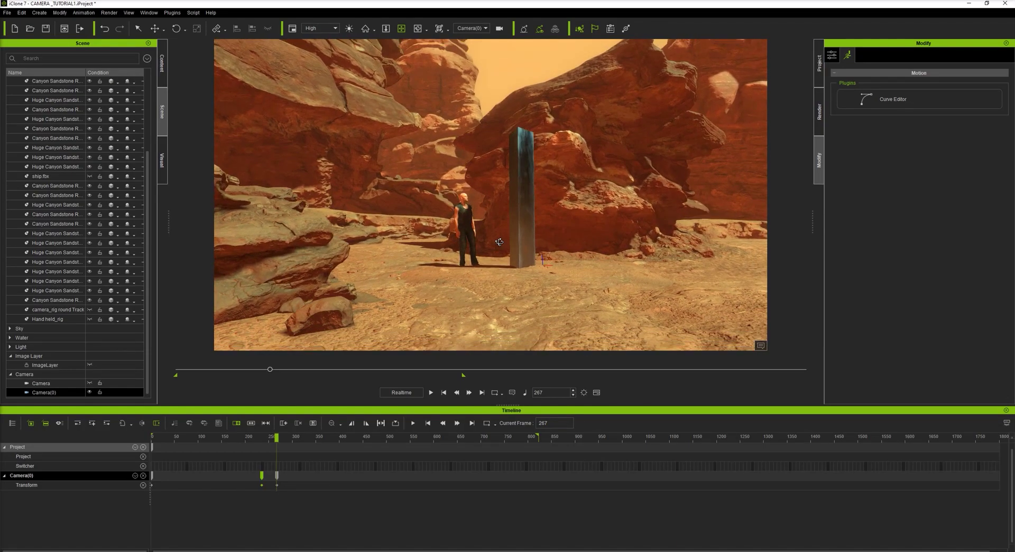
pyautogui.press('space')
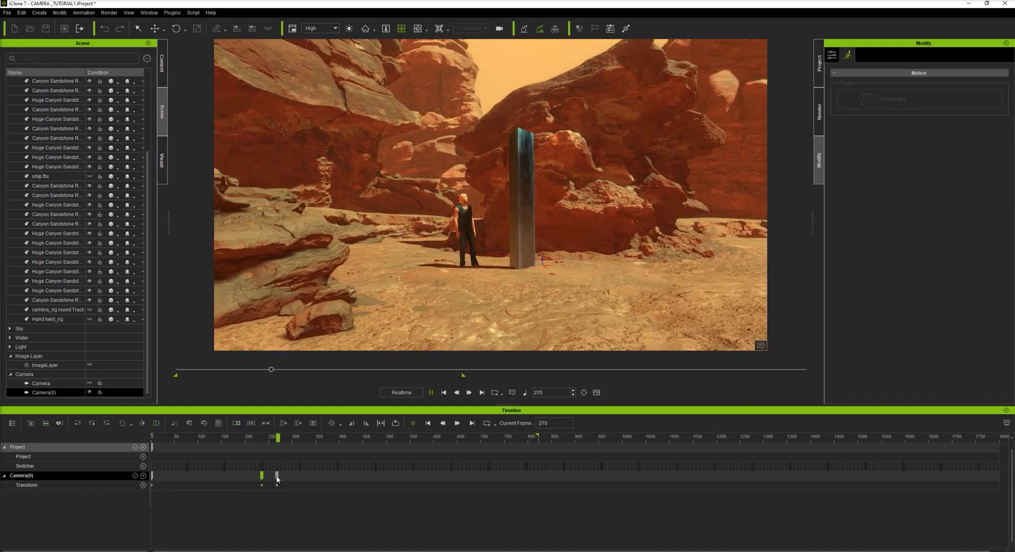
# Shift the later key, move the camera in on the man at frame 668, and push the last key later
pyautogui.moveTo(278, 478); pyautogui.dragTo(419, 476)
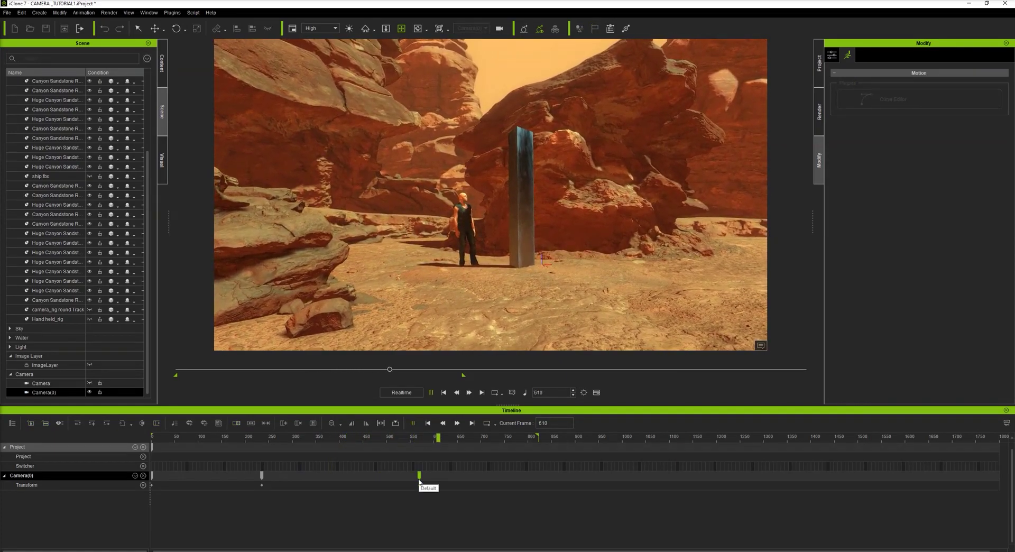
pyautogui.press('space')
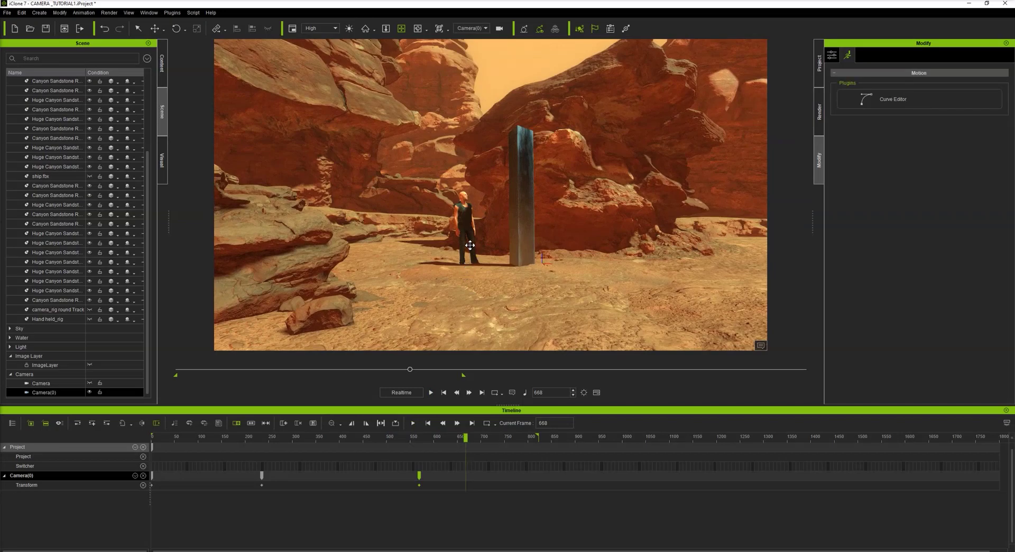
pyautogui.moveTo(470, 245); pyautogui.dragTo(497, 290)
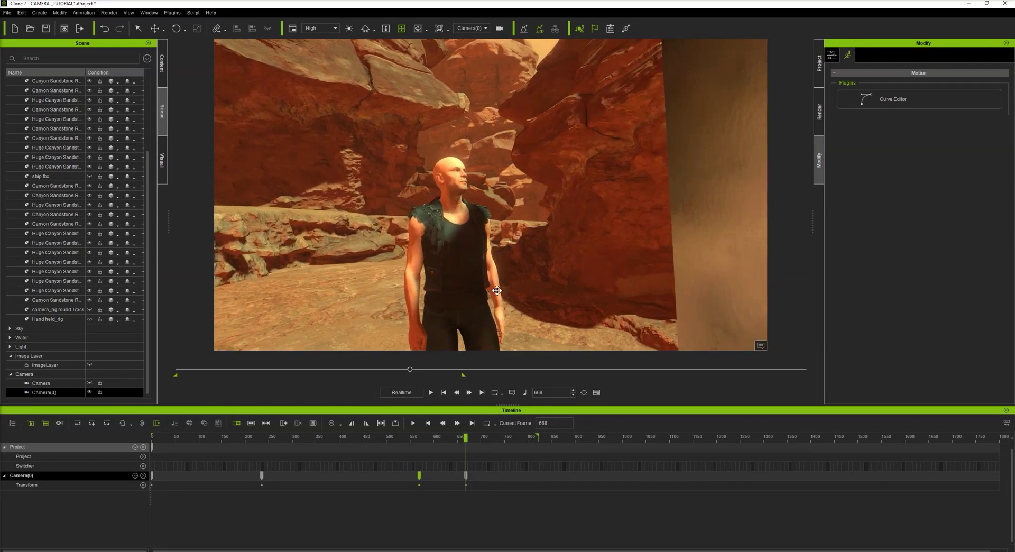
pyautogui.click(457, 441)
pyautogui.press('space')
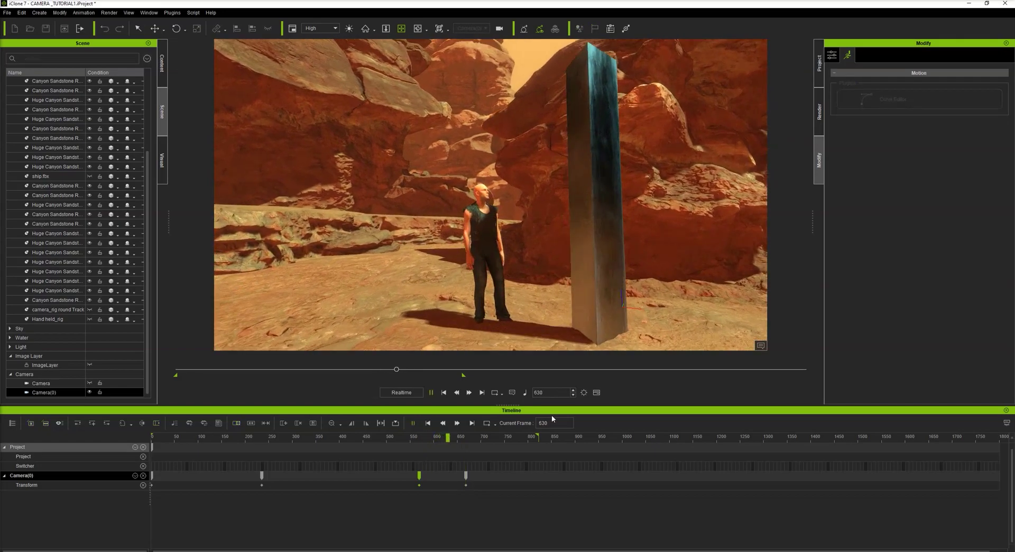
pyautogui.moveTo(466, 475); pyautogui.dragTo(523, 475)
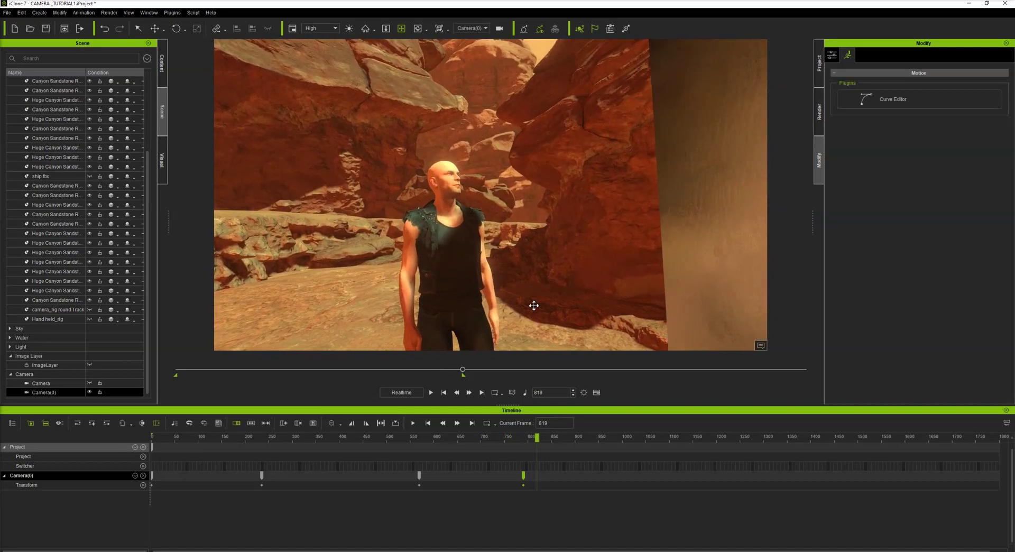
# Return to frame 1 and view the scene through Camera
pyautogui.click(428, 423)
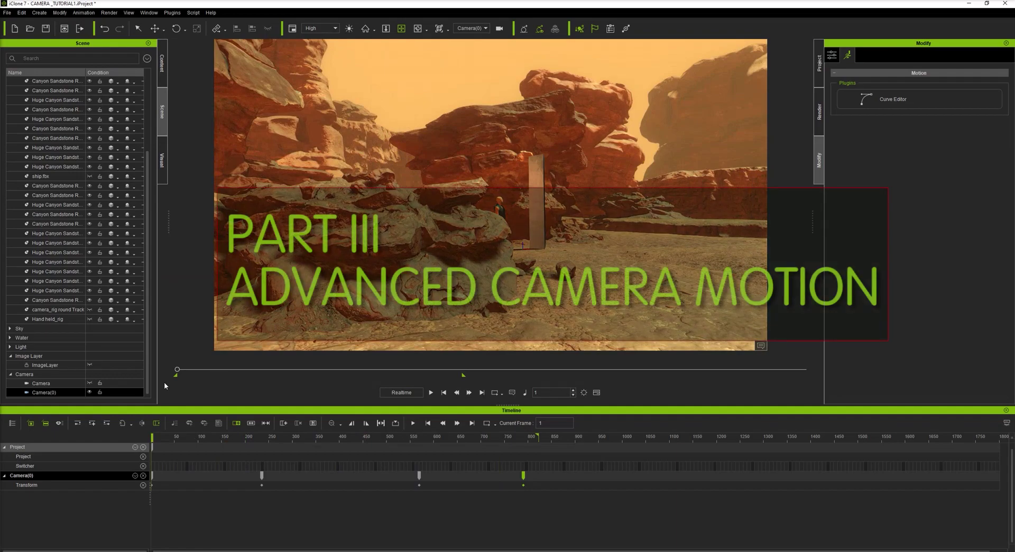
pyautogui.click(473, 29)
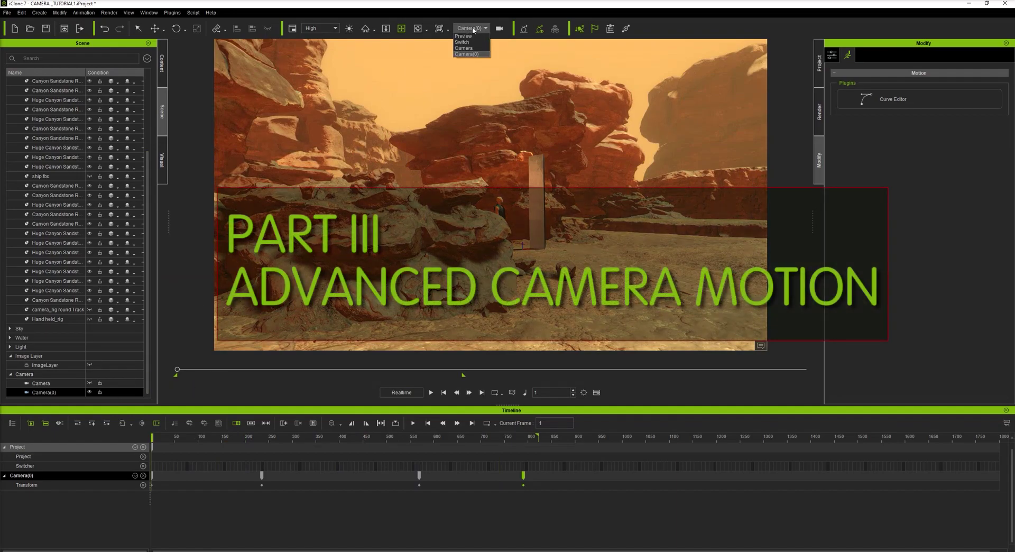
pyautogui.click(470, 48)
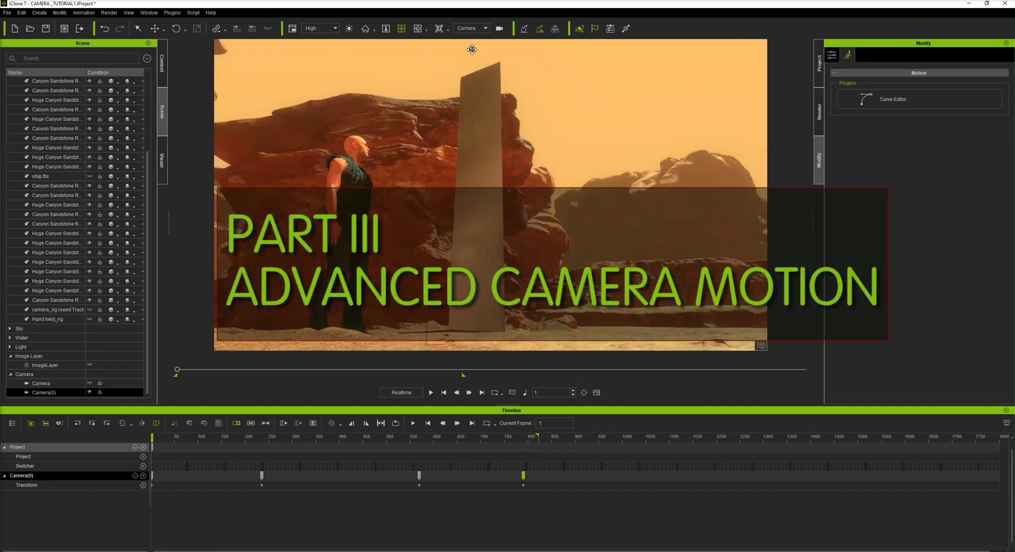
# Move the camera_rig round Track key from about frame 530 to 700 and review playback
pyautogui.click(343, 323)
pyautogui.press('space')
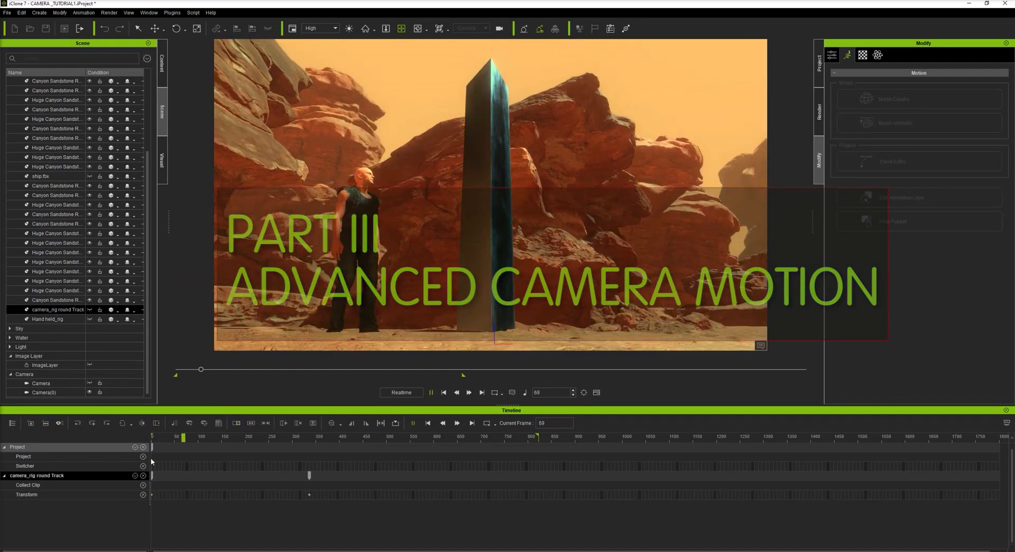
pyautogui.moveTo(431, 481); pyautogui.dragTo(481, 483)
pyautogui.press('space')
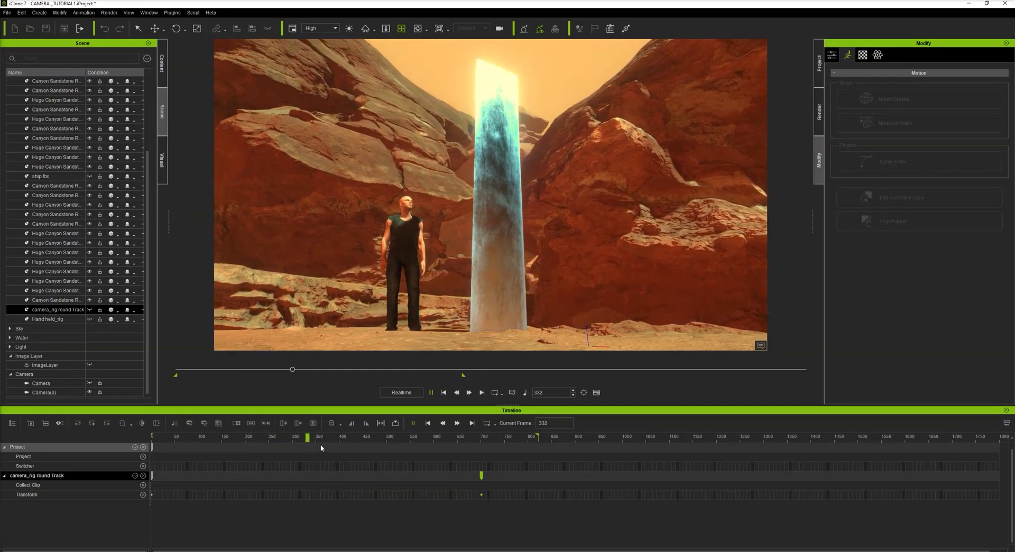
pyautogui.press('space')
pyautogui.moveTo(305, 443); pyautogui.dragTo(288, 443)
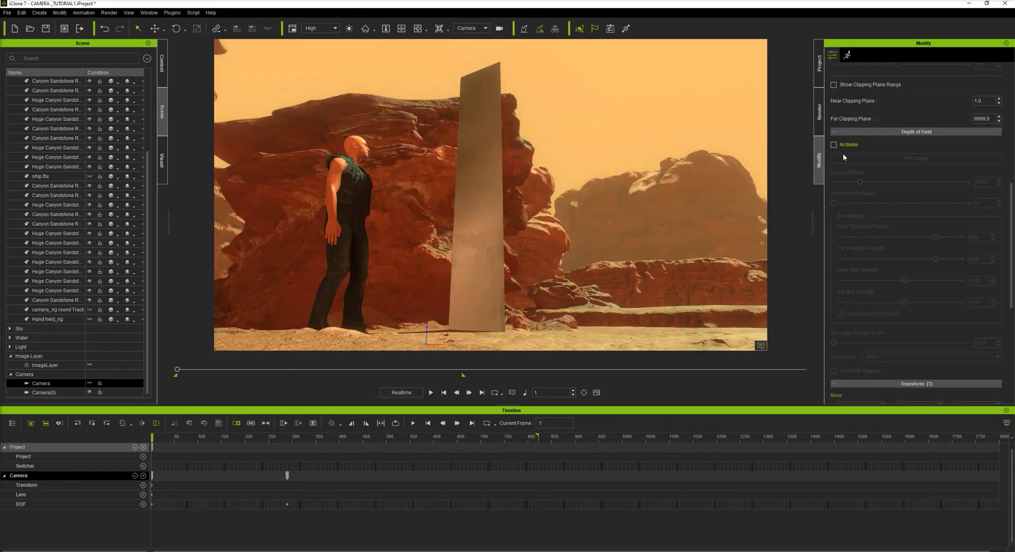
# Activate Camera depth of field, focus on the man's head, and lower Near Blur Strength to 0.11
pyautogui.click(834, 146)
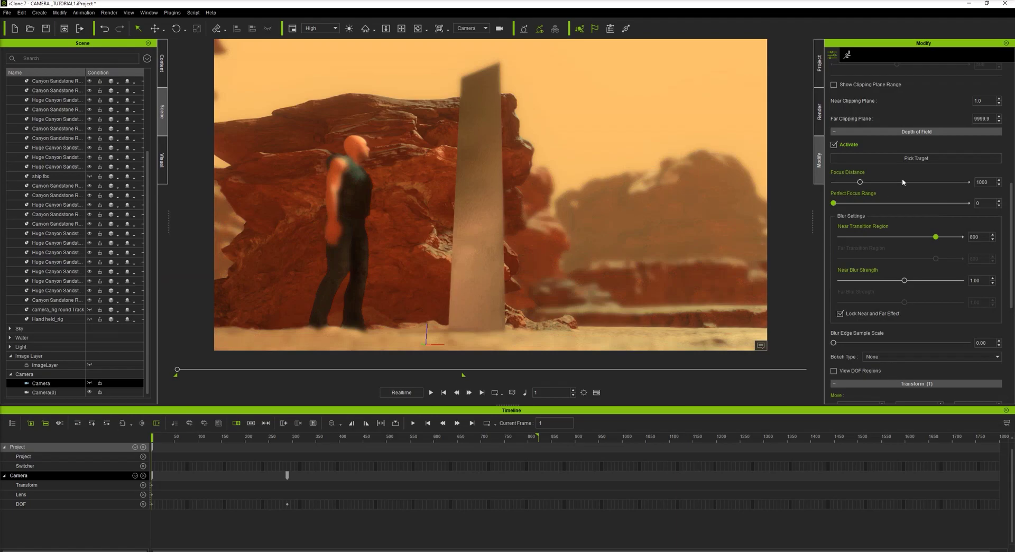
pyautogui.click(905, 158)
pyautogui.click(359, 150)
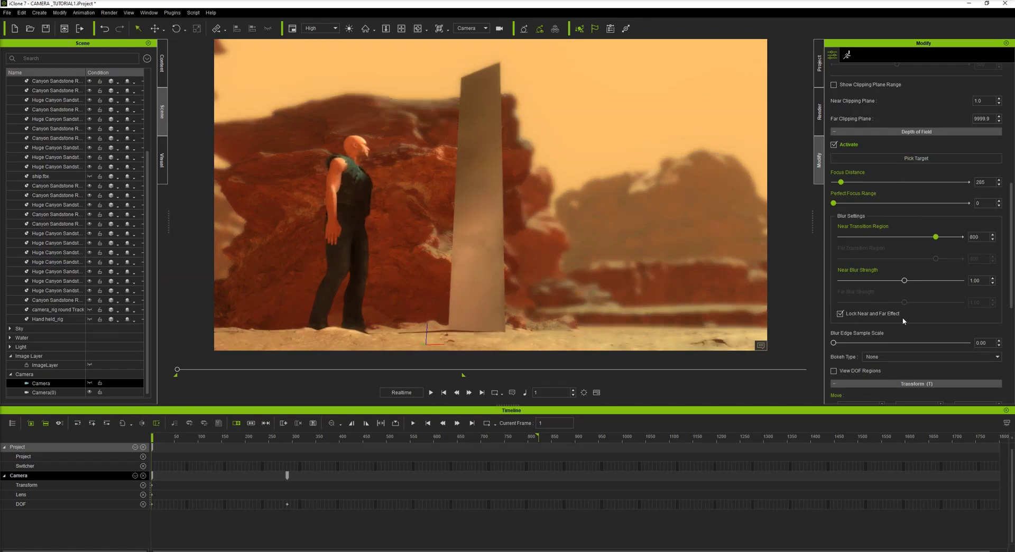
pyautogui.moveTo(851, 287); pyautogui.dragTo(840, 286)
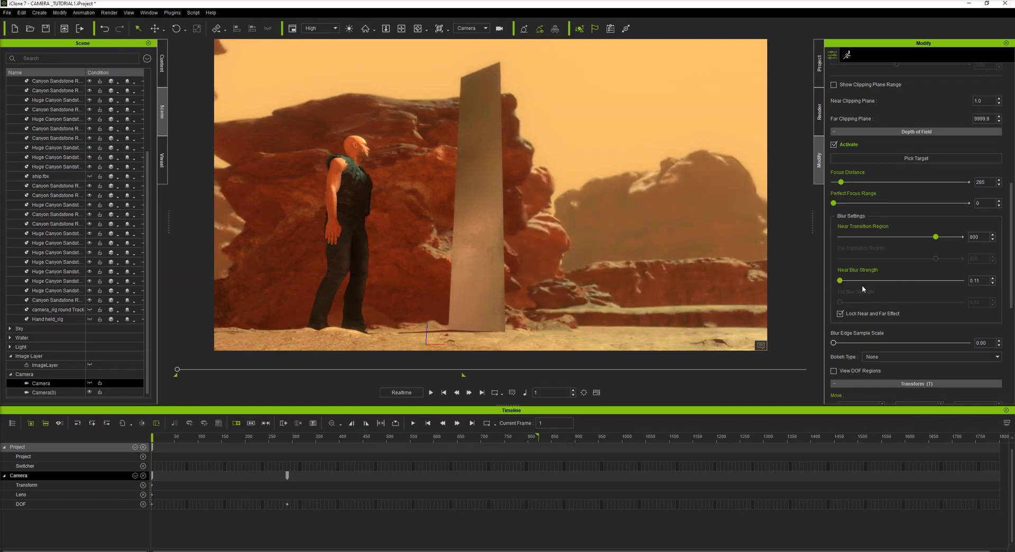
pyautogui.press('space')
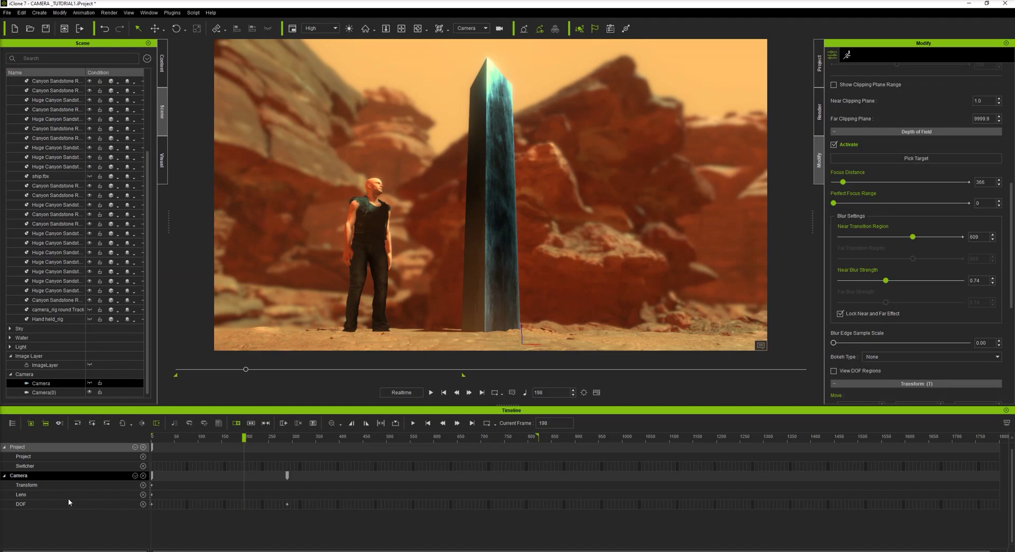
# Key an 80mm lens zoom near frame 198 and reframe the camera on a close-up of the man
pyautogui.click(245, 495)
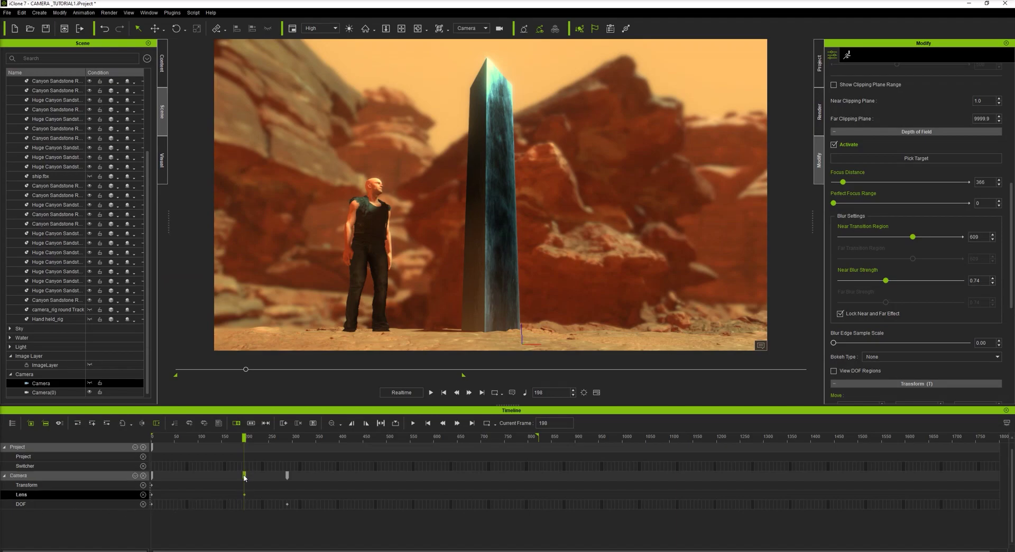
pyautogui.moveTo(245, 476); pyautogui.dragTo(237, 478)
pyautogui.scroll(3, 879, 171)
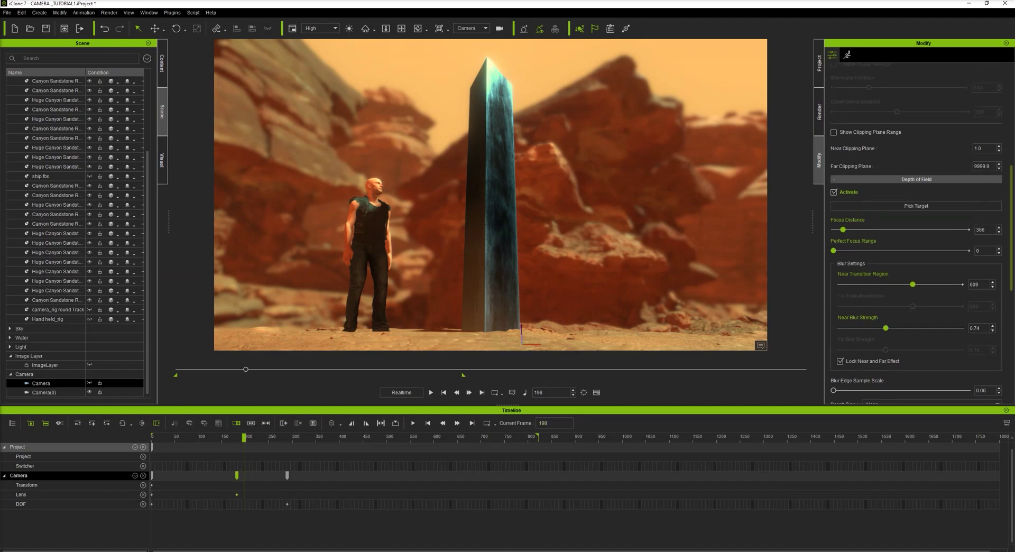
pyautogui.scroll(15, 954, 137)
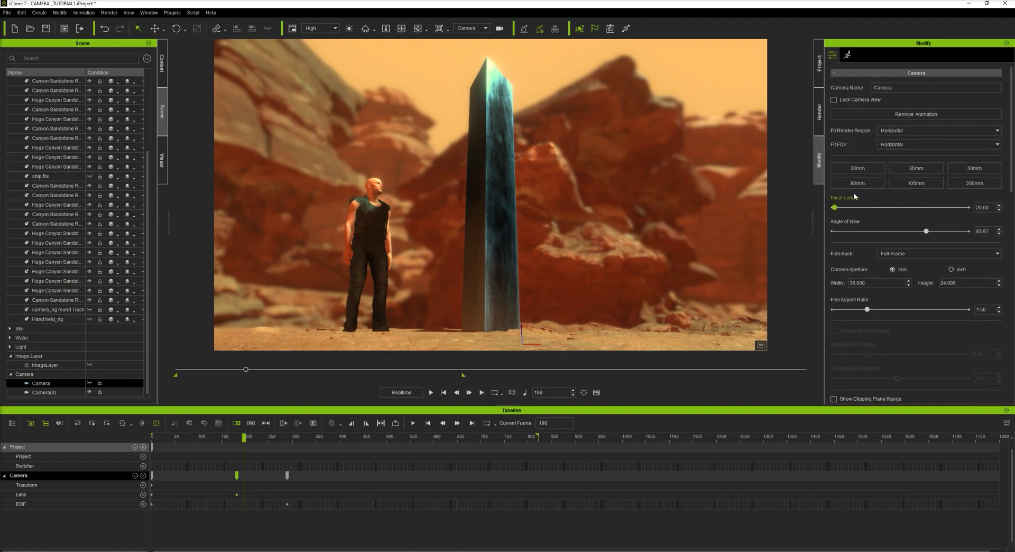
pyautogui.click(867, 186)
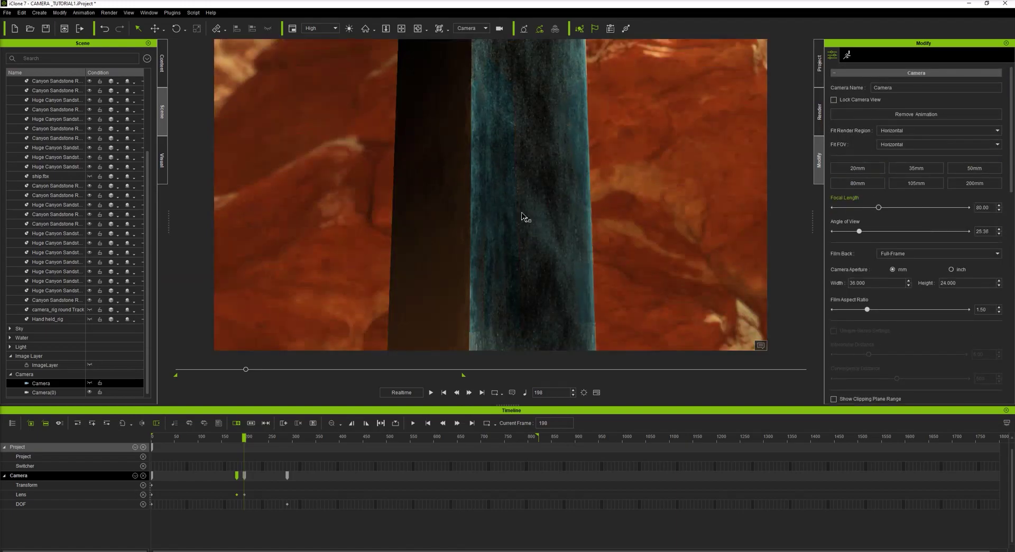
pyautogui.click(237, 488)
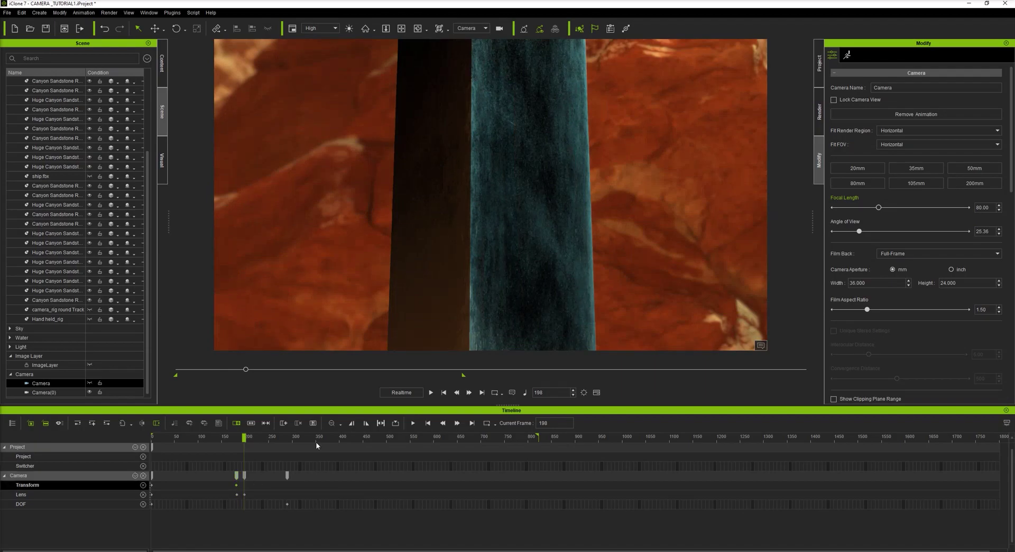
pyautogui.click(401, 28)
pyautogui.moveTo(385, 163); pyautogui.dragTo(614, 127)
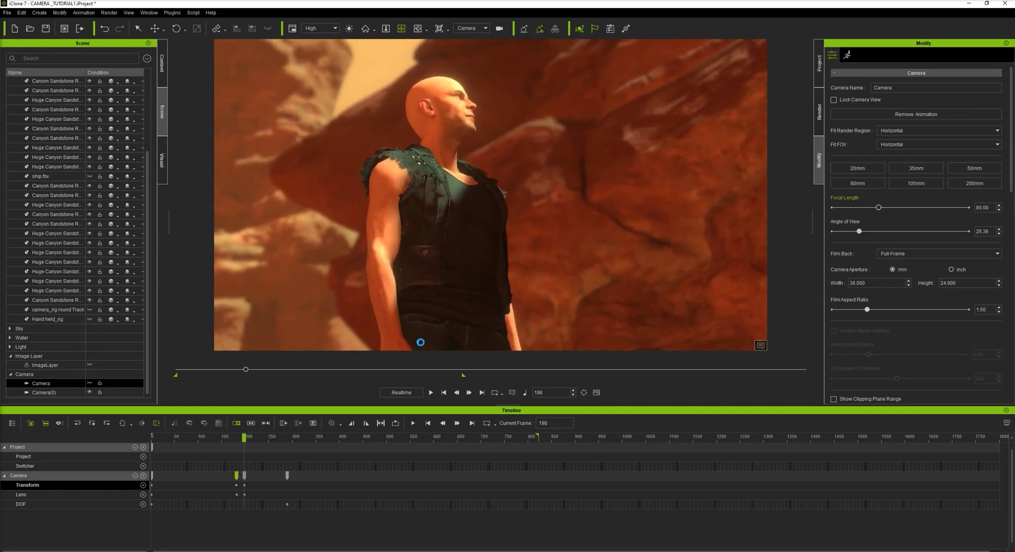
# Play back the zoom and nudge the second Camera key slightly earlier, stopping at frame 421
pyautogui.moveTo(241, 443); pyautogui.dragTo(206, 444)
pyautogui.press('space')
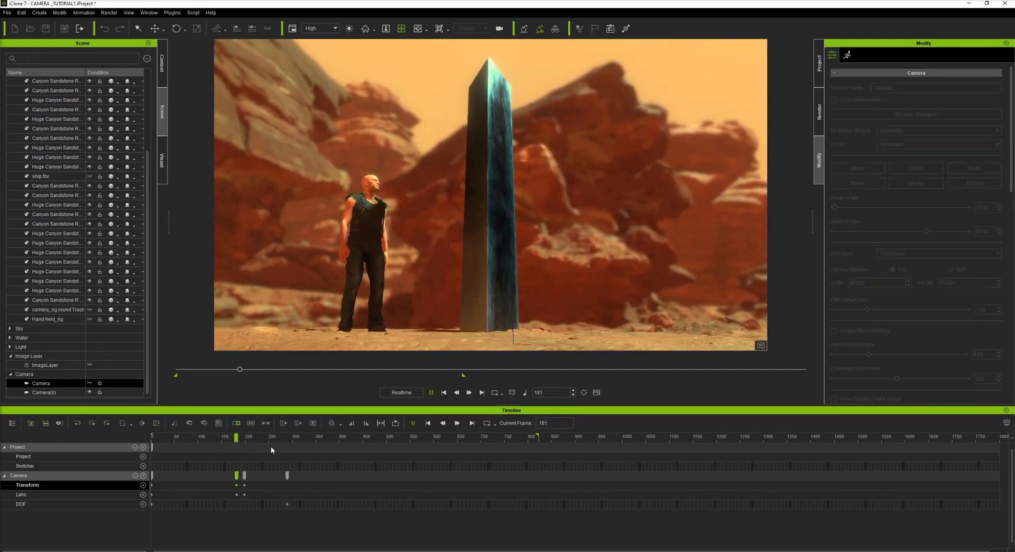
pyautogui.press('space')
pyautogui.click(245, 475)
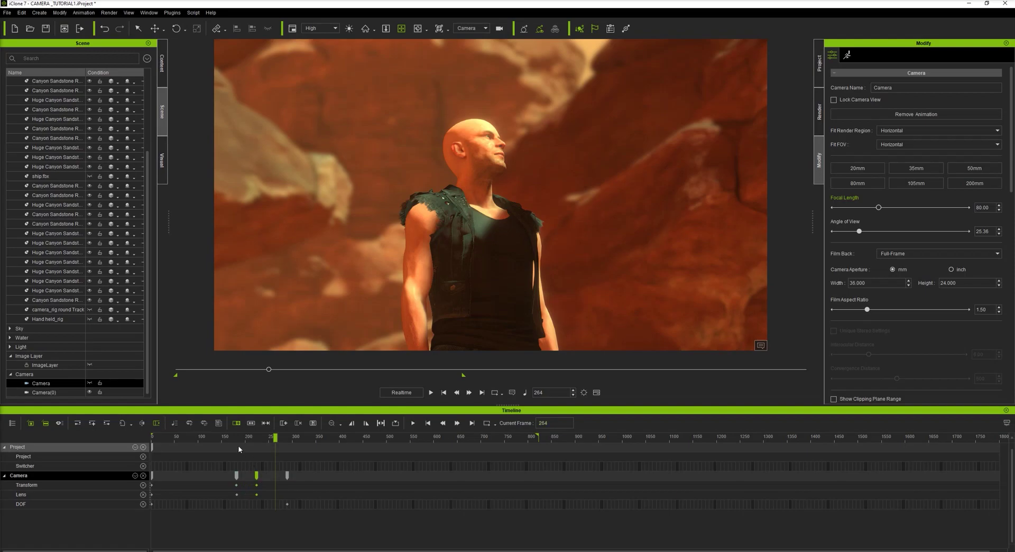
pyautogui.press('space')
pyautogui.click(236, 475)
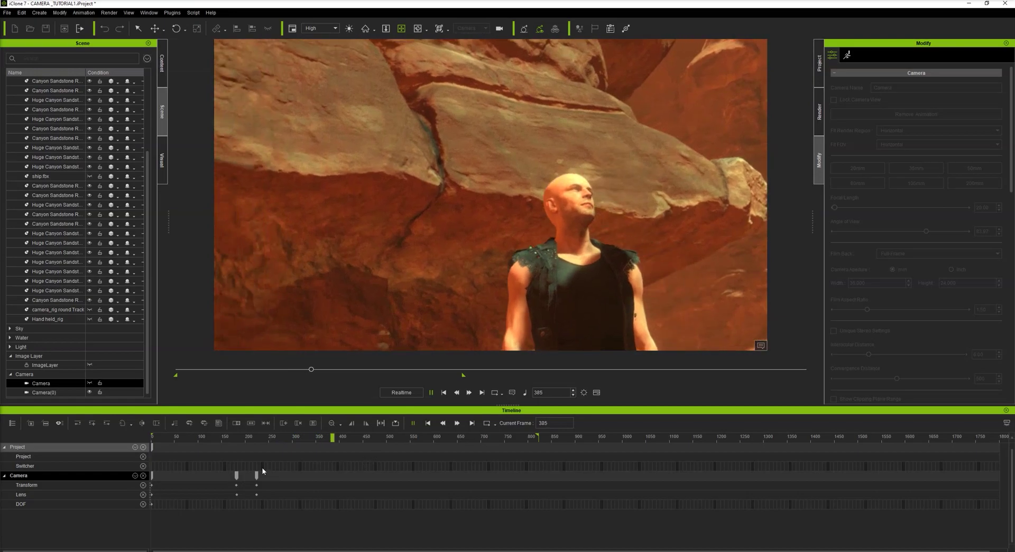
pyautogui.moveTo(256, 475); pyautogui.dragTo(248, 475)
pyautogui.press('space')
pyautogui.scroll(5, 941, 224)
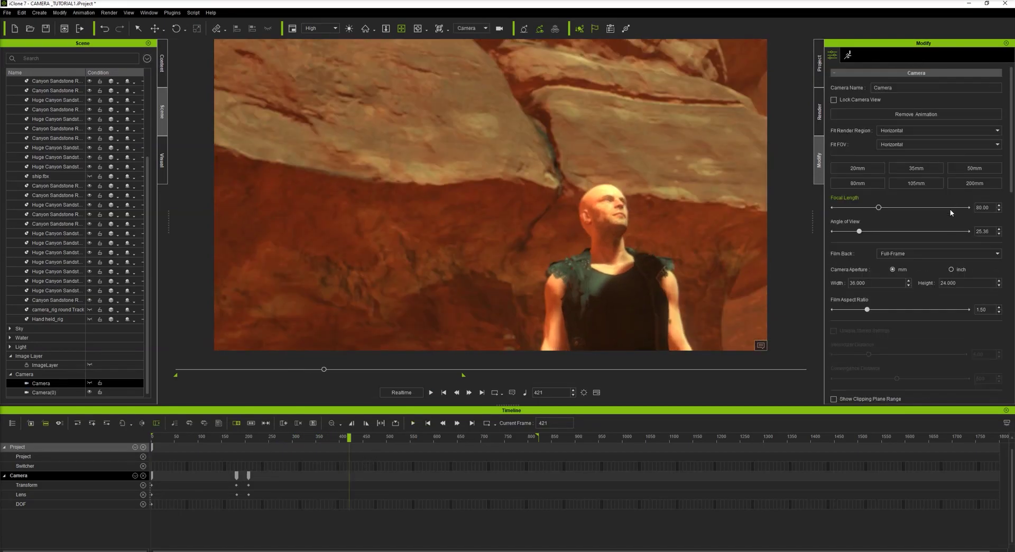
# Set the lens back to 20mm and orbit the view toward the man and glowing pillar
pyautogui.click(857, 168)
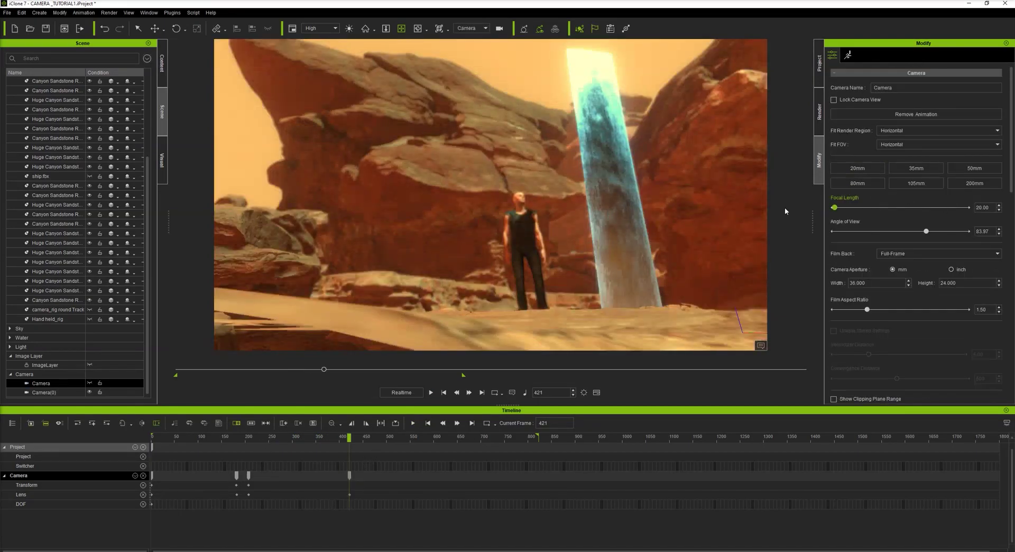
pyautogui.click(539, 257)
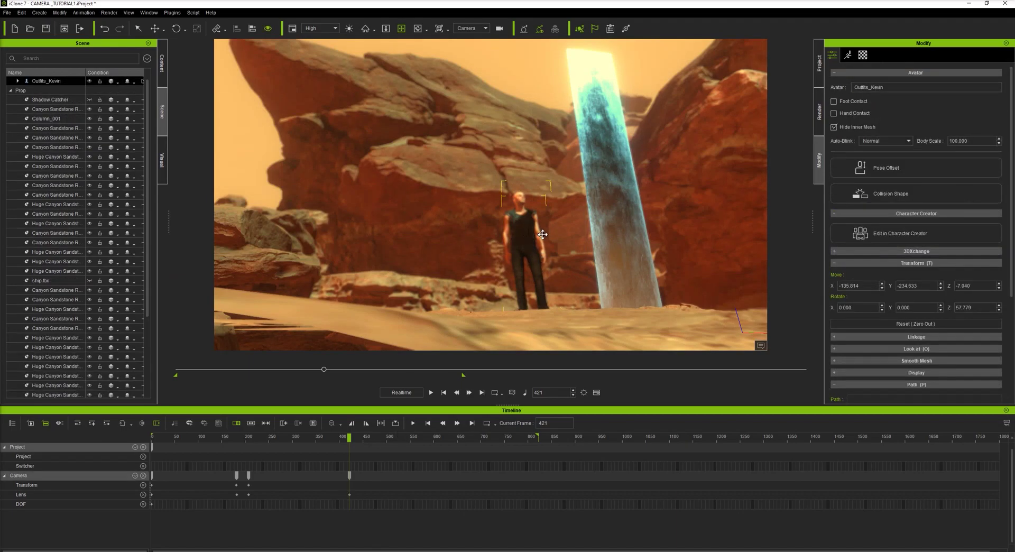
pyautogui.moveTo(543, 234); pyautogui.dragTo(587, 280, button='right')
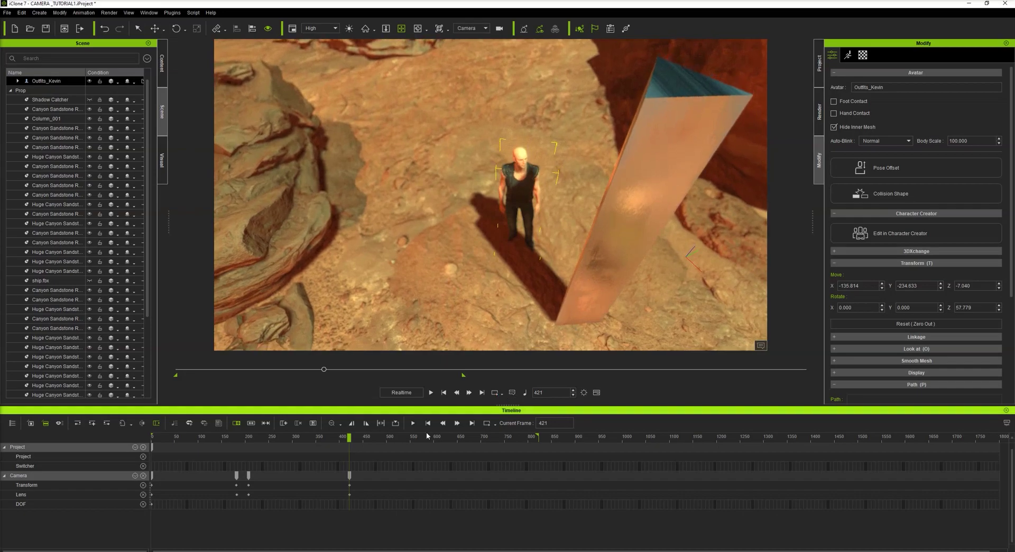
# Drag the final Camera keyframe from about frame 420 to about 690 and replay
pyautogui.moveTo(349, 438); pyautogui.dragTo(229, 443)
pyautogui.press('space')
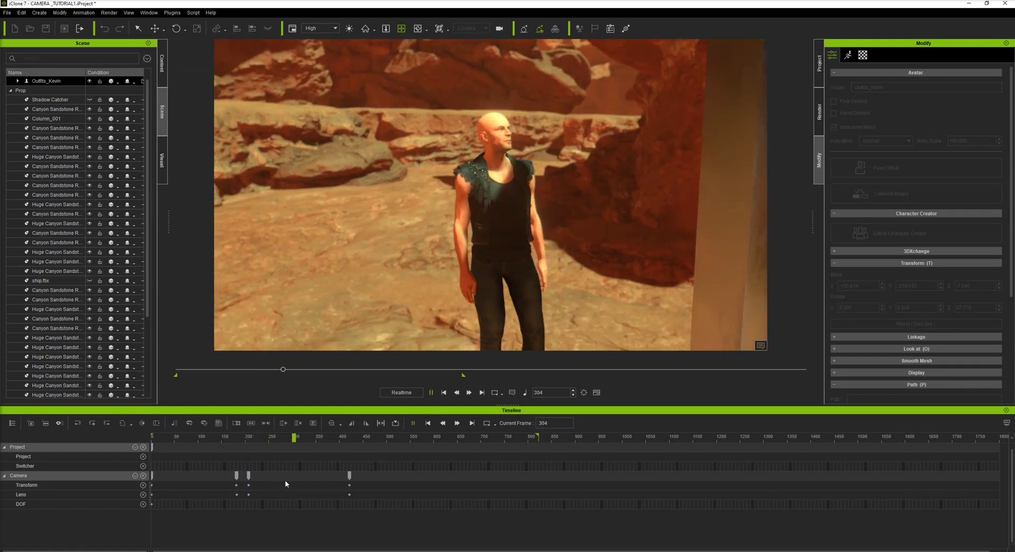
pyautogui.press('space')
pyautogui.click(248, 476)
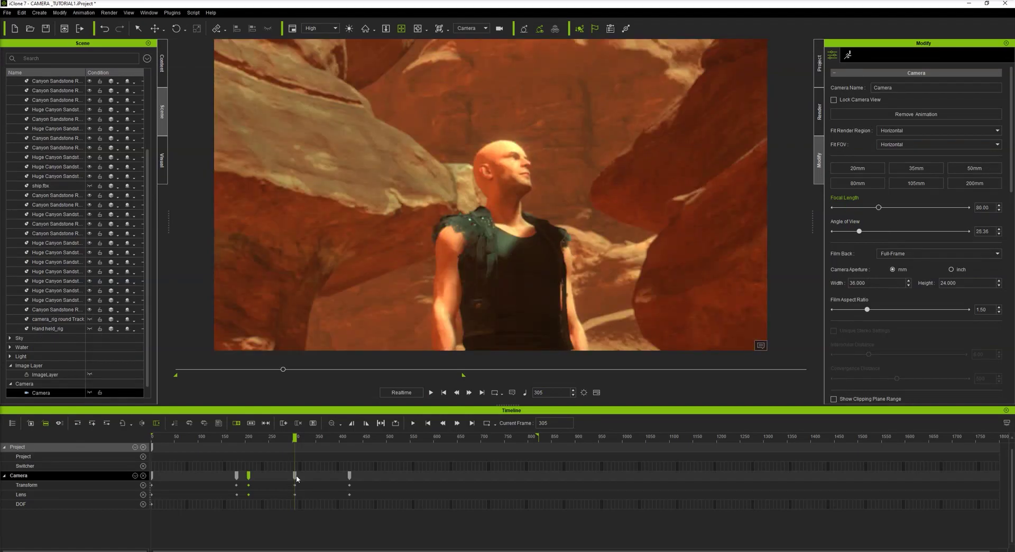
pyautogui.click(250, 439)
pyautogui.press('space')
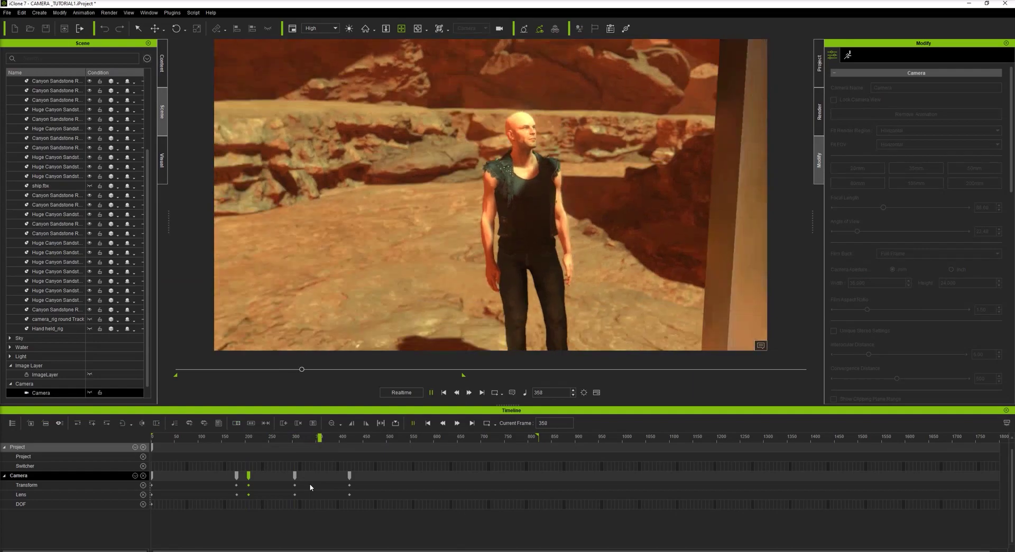
pyautogui.moveTo(350, 481); pyautogui.dragTo(459, 481)
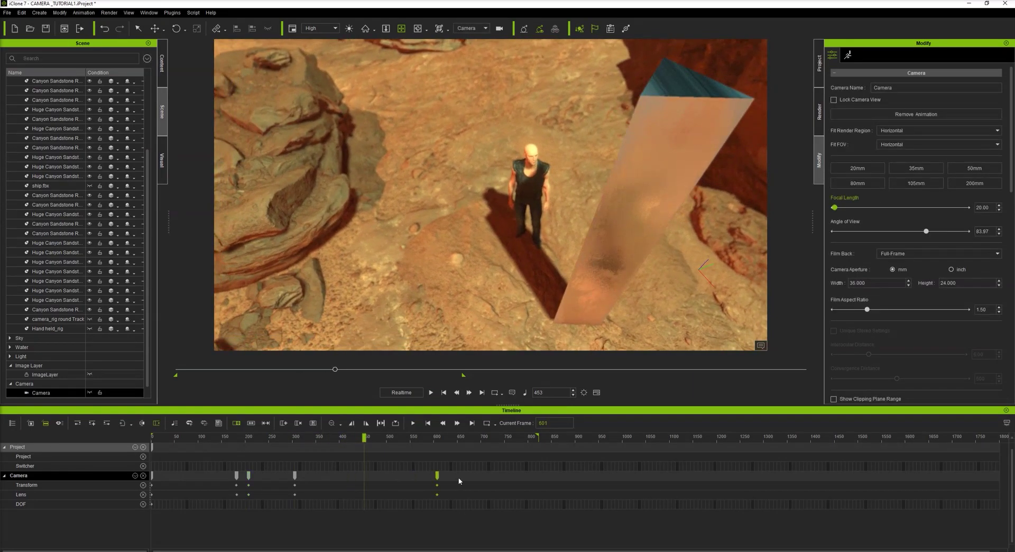
pyautogui.press('space')
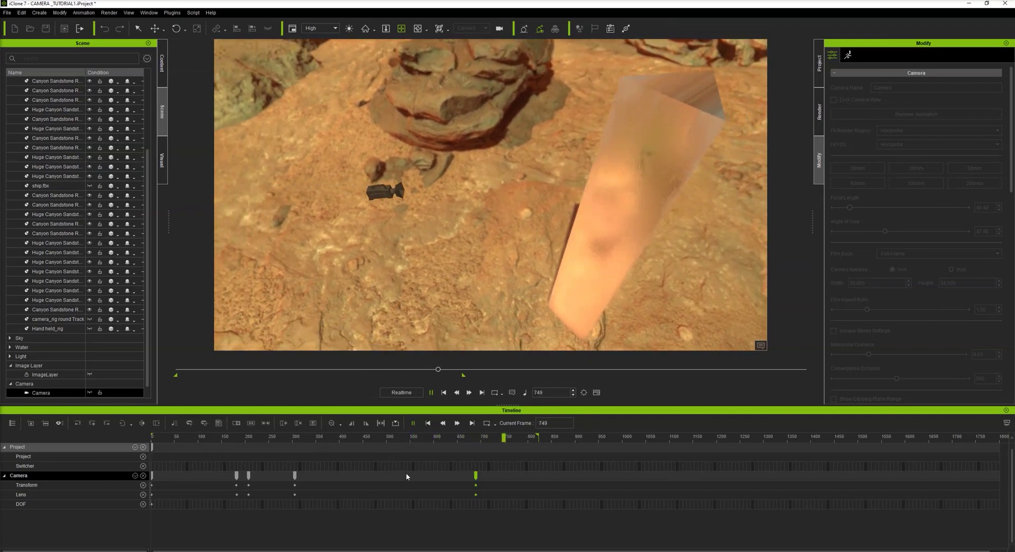
pyautogui.click(476, 476)
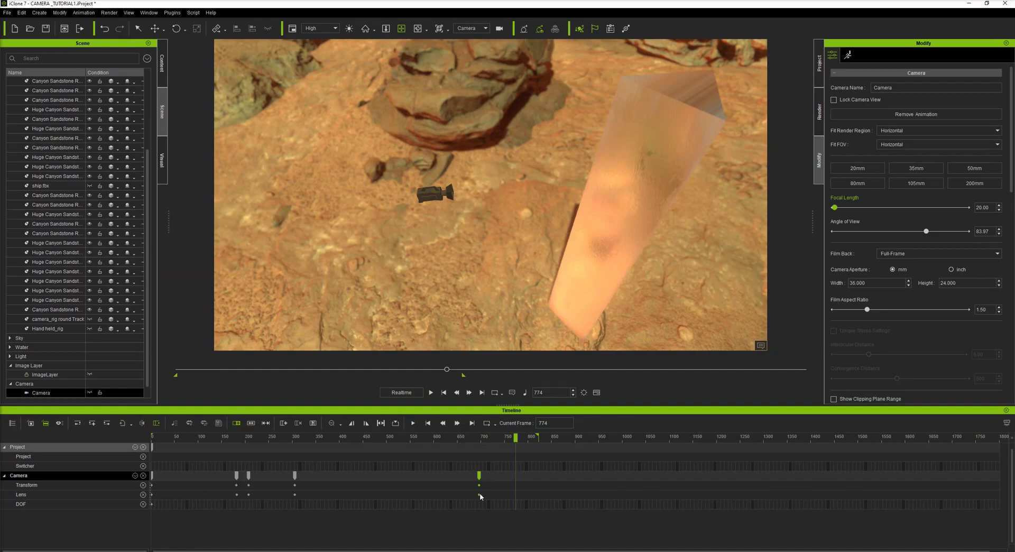
# Apply the Ease In & Out transition curve preset to the final lens key and preview it
pyautogui.click(480, 493)
pyautogui.rightClick(480, 493)
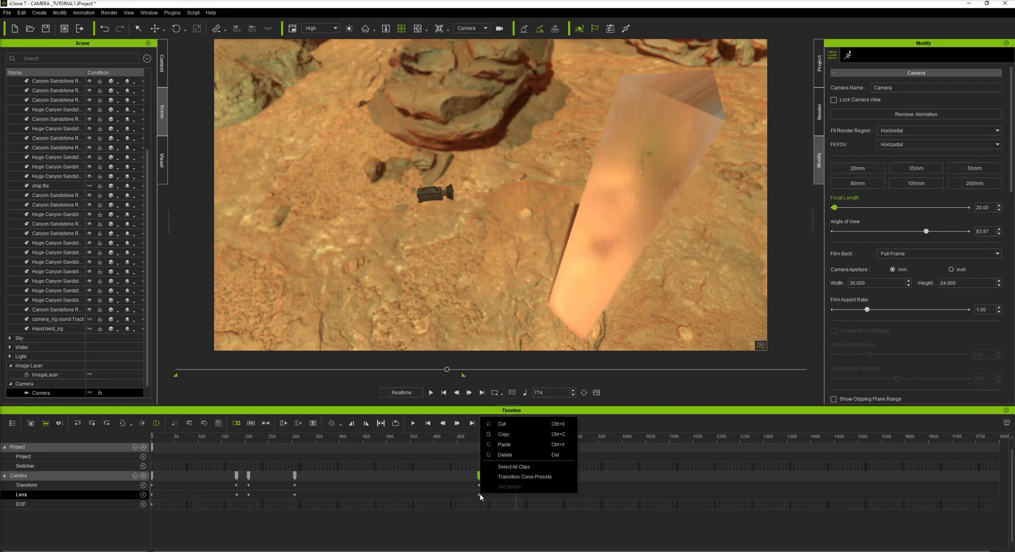
pyautogui.click(518, 477)
pyautogui.click(742, 325)
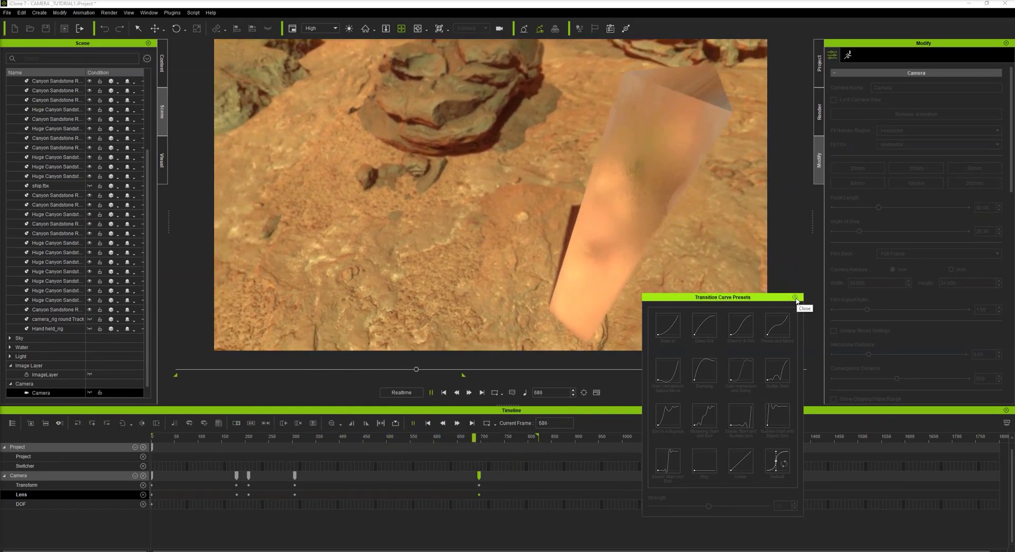
pyautogui.press('space')
pyautogui.click(795, 298)
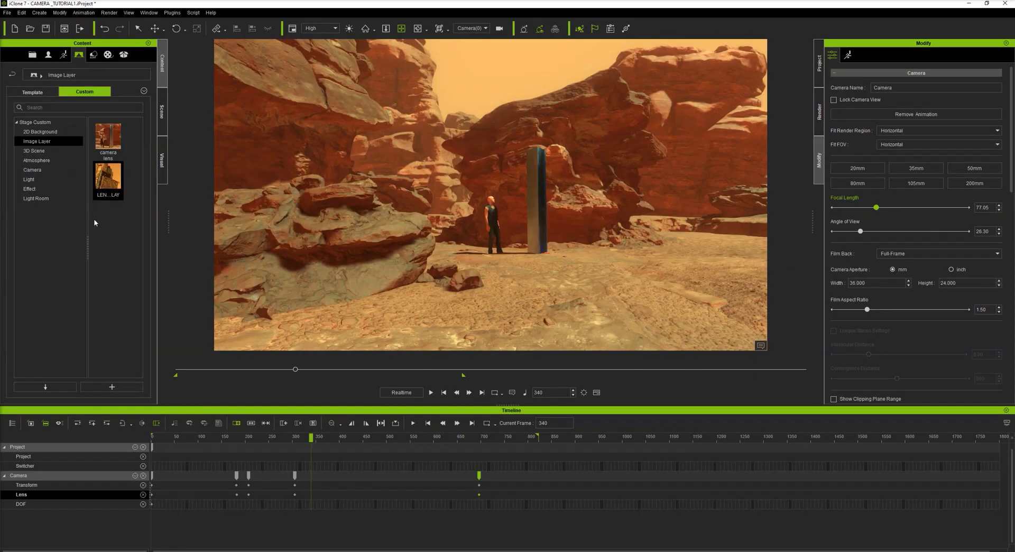
# Apply the custom dirty-lens dust image layer at frame 1 and preview the camera move with it
pyautogui.click(110, 187)
pyautogui.moveTo(312, 436); pyautogui.dragTo(3, 439)
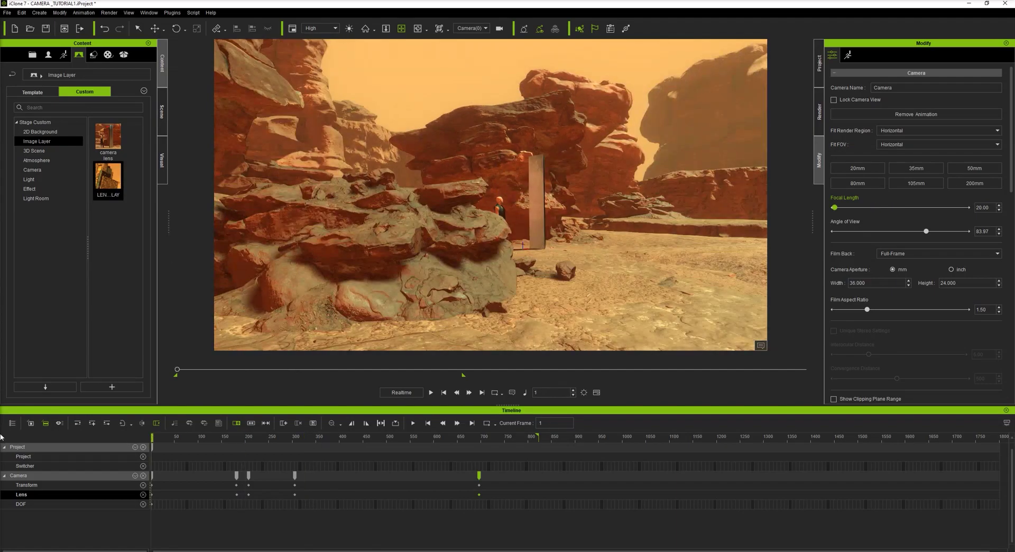
pyautogui.doubleClick(108, 175)
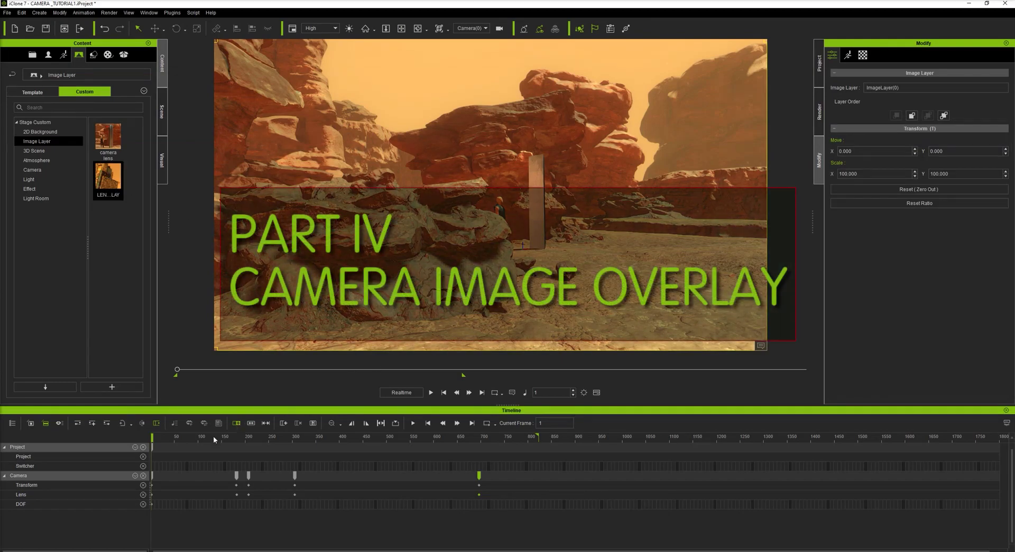
pyautogui.moveTo(202, 439); pyautogui.dragTo(386, 436)
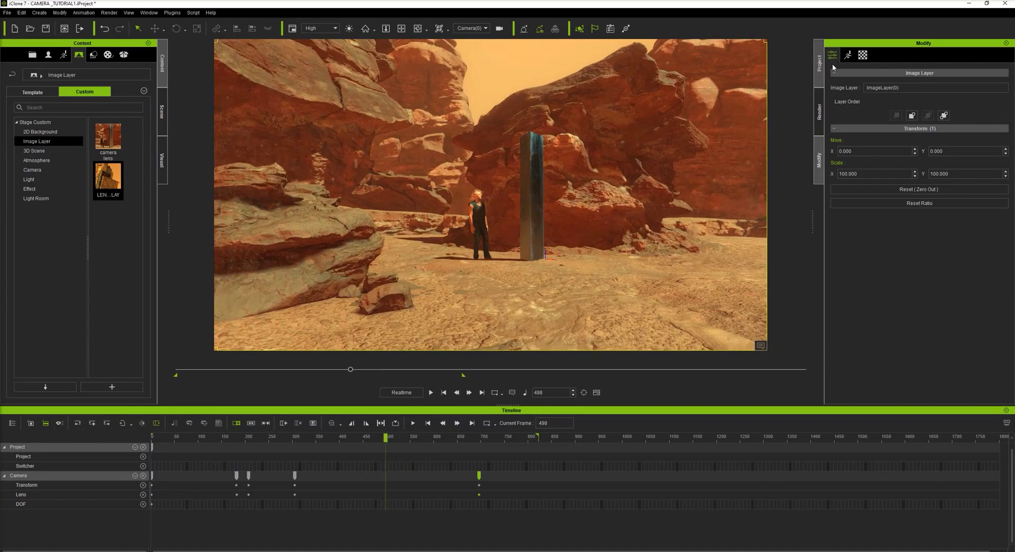
# Set the dust layer's material opacity to about 17 so the overlay looks faint
pyautogui.click(864, 57)
pyautogui.scroll(-1, 926, 245)
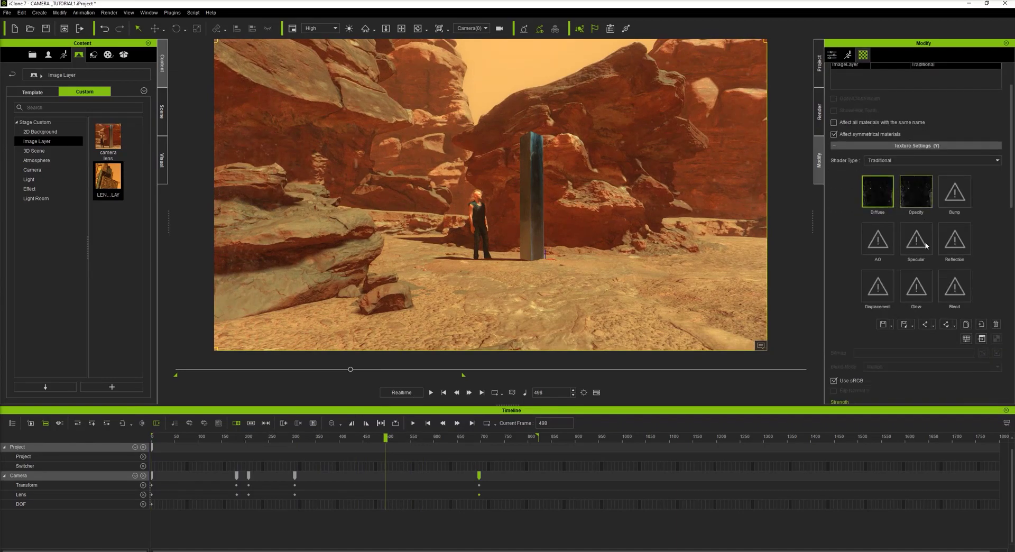
pyautogui.scroll(-5, 921, 204)
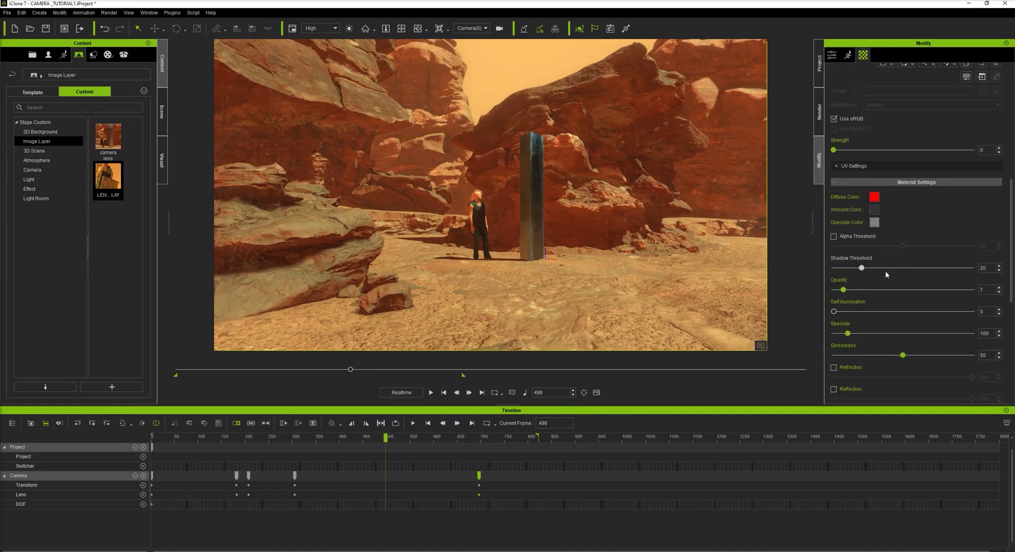
pyautogui.moveTo(843, 290); pyautogui.dragTo(971, 289)
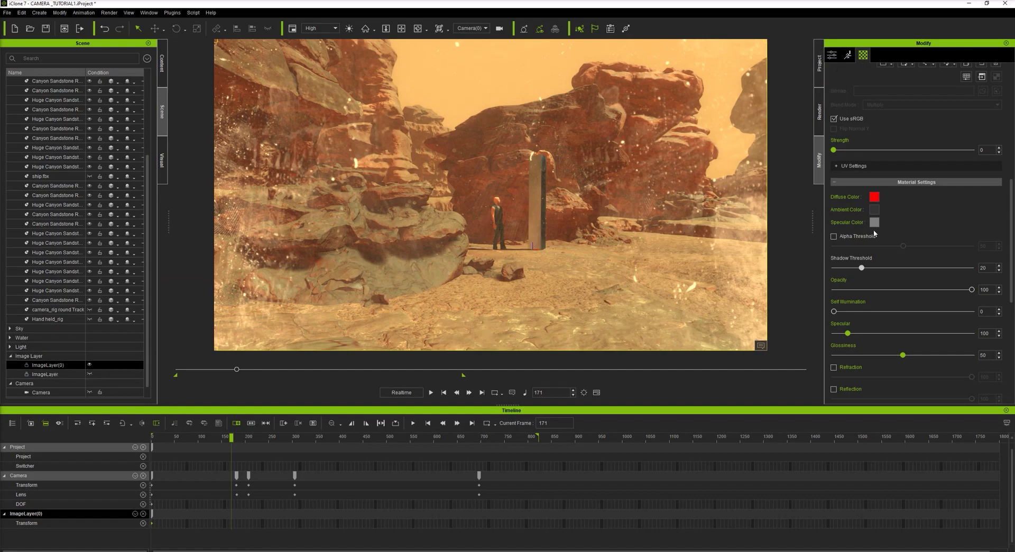
pyautogui.scroll(5, 898, 212)
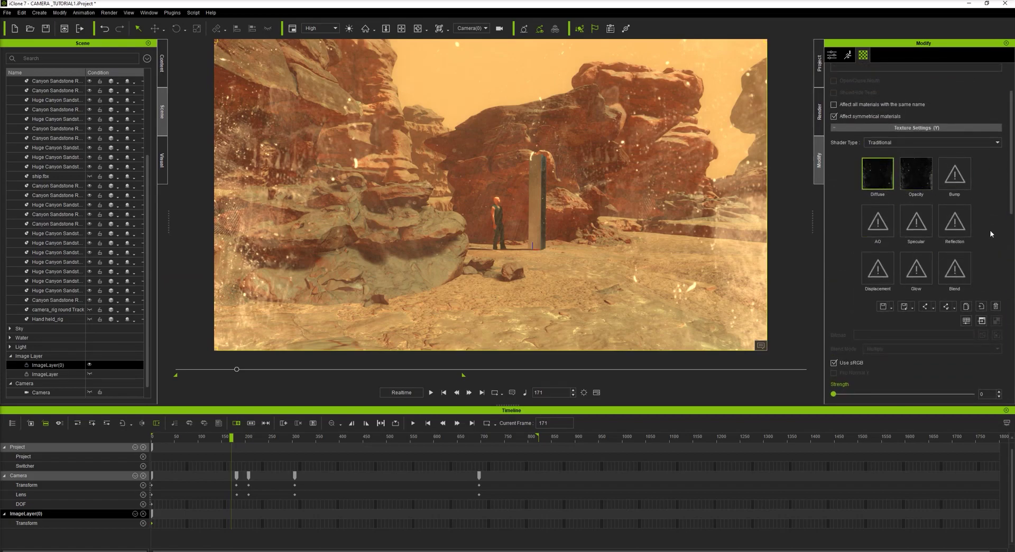
pyautogui.scroll(-5, 1009, 211)
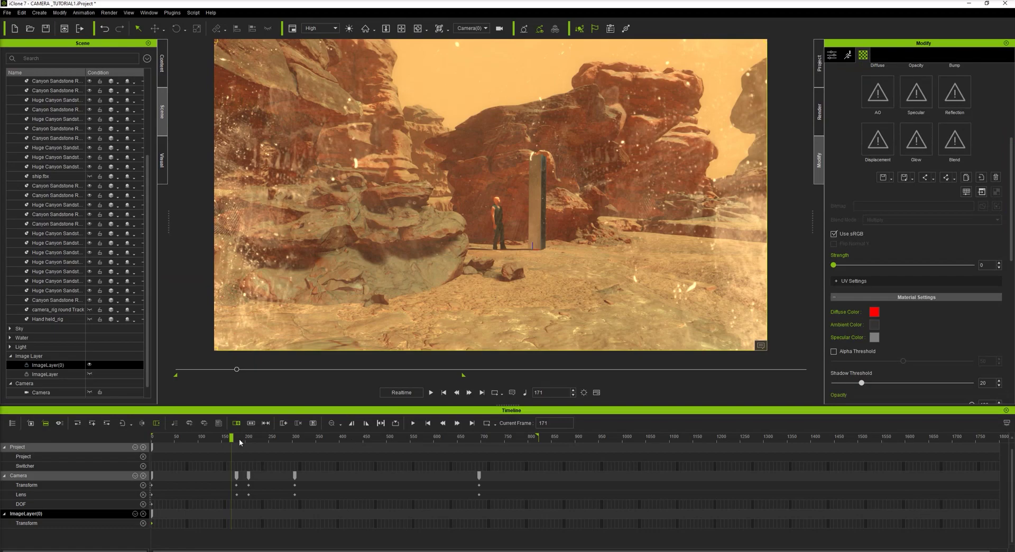
pyautogui.moveTo(163, 448); pyautogui.dragTo(8, 460)
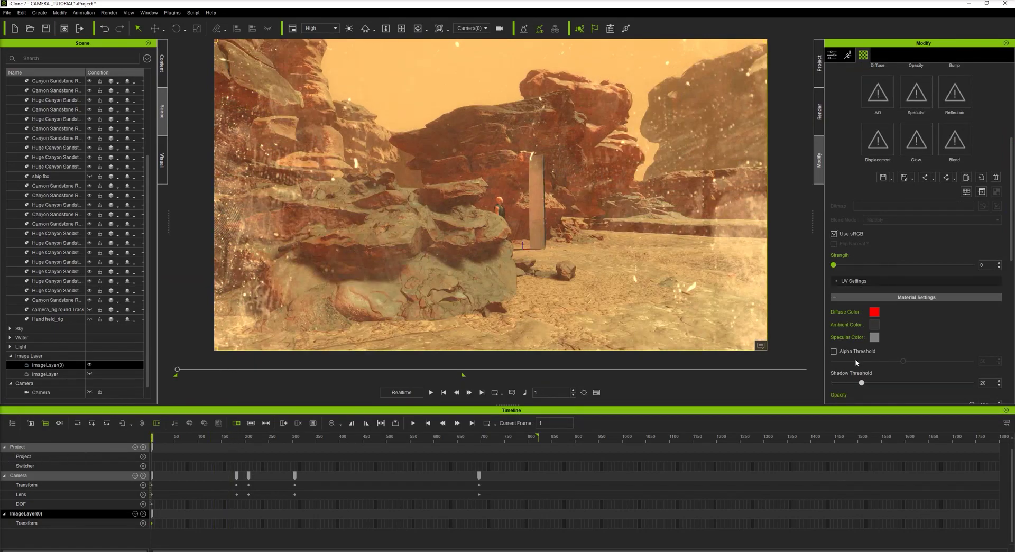
pyautogui.scroll(5, 914, 221)
pyautogui.scroll(-7, 901, 264)
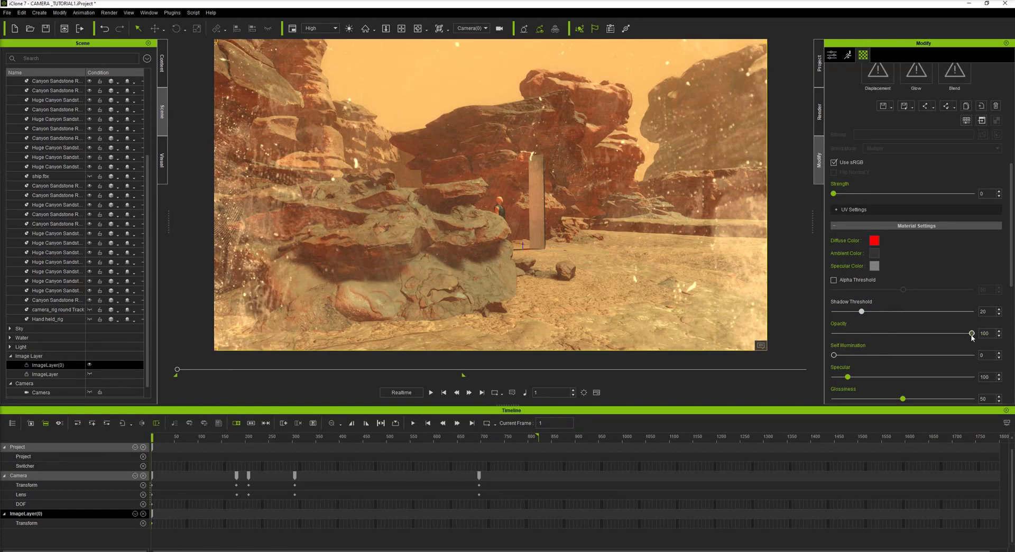
pyautogui.moveTo(972, 333); pyautogui.dragTo(874, 334)
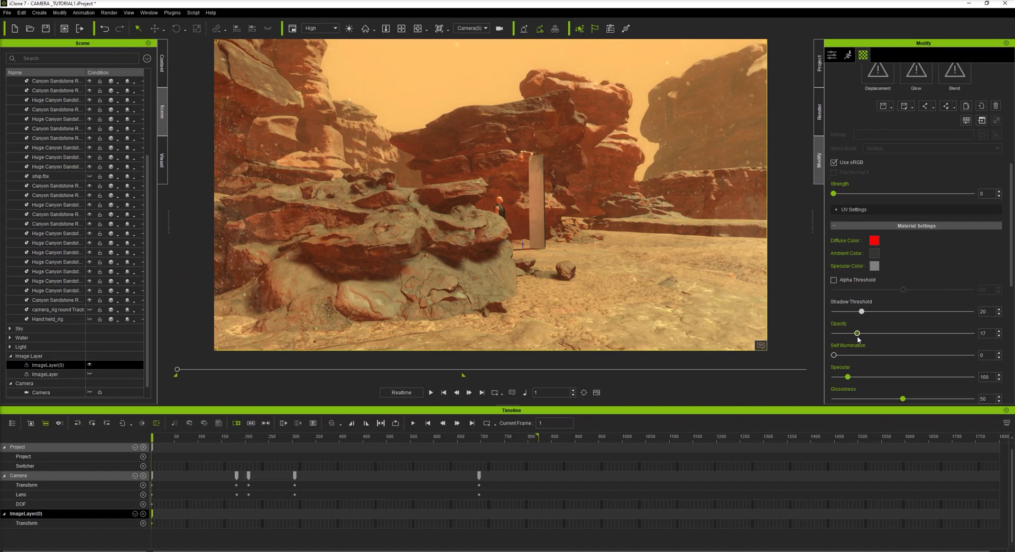
# Turn on the second ImageLayer's REC viewfinder overlay and play back the shot with both overlays
pyautogui.doubleClick(53, 374)
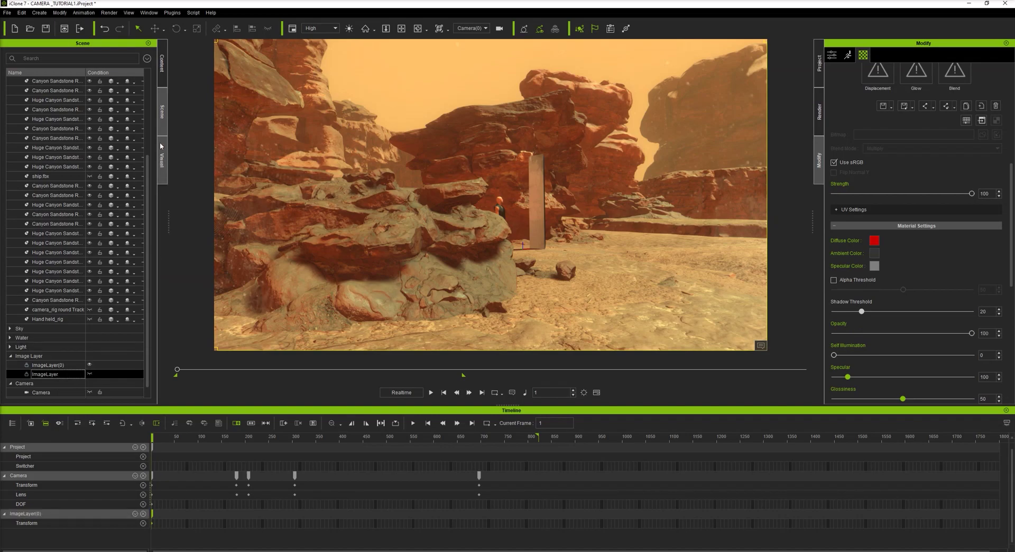
pyautogui.click(90, 373)
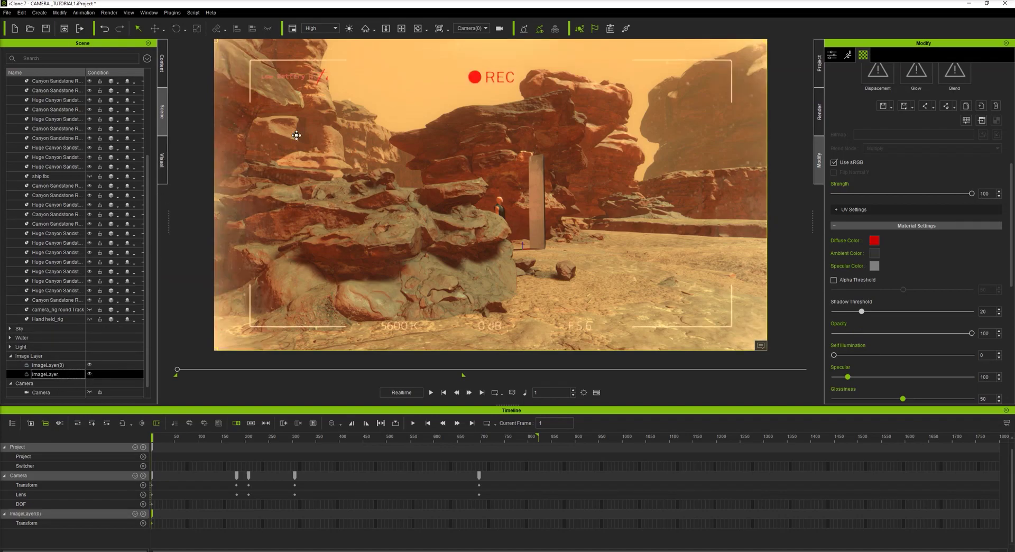
pyautogui.press('space')
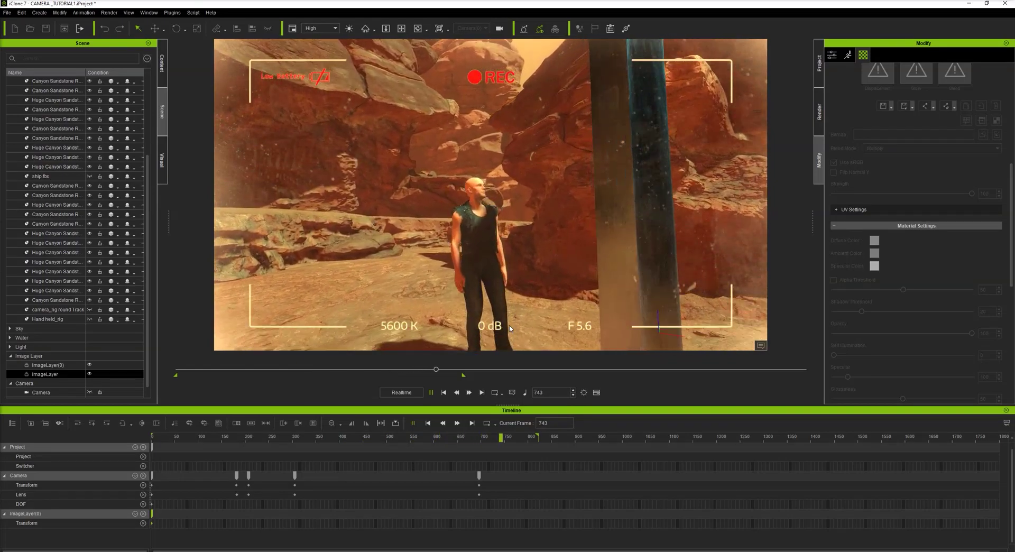
pyautogui.press('space')
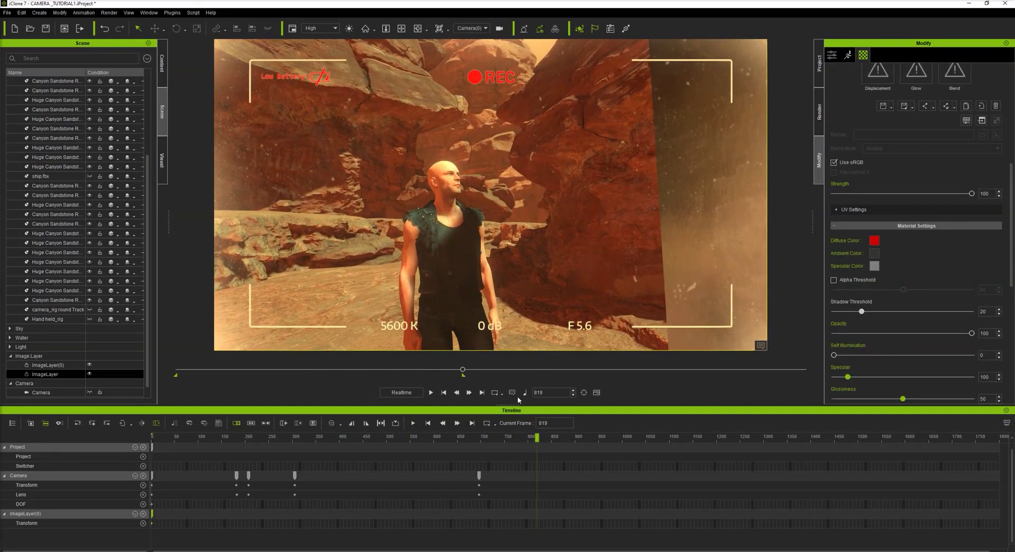
pyautogui.press('space')
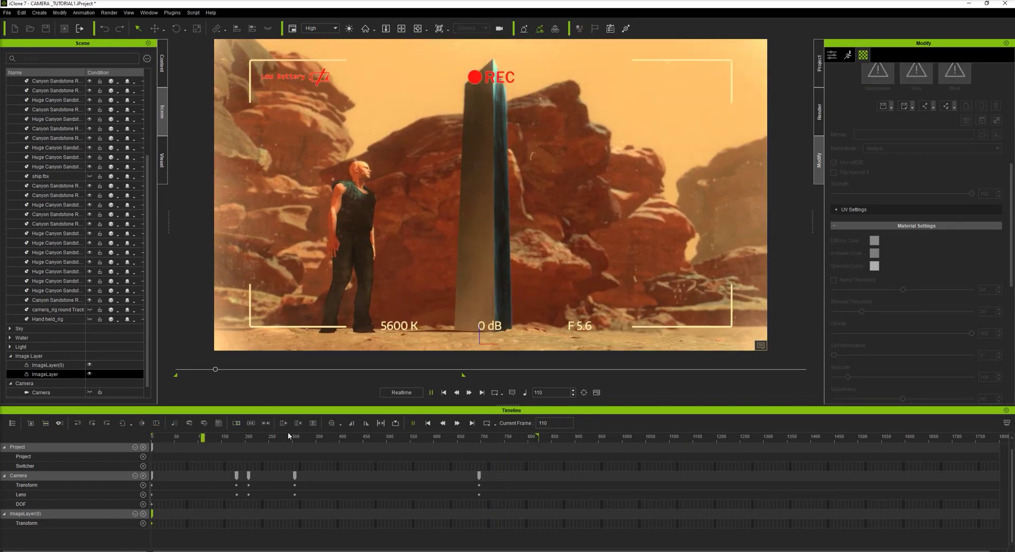